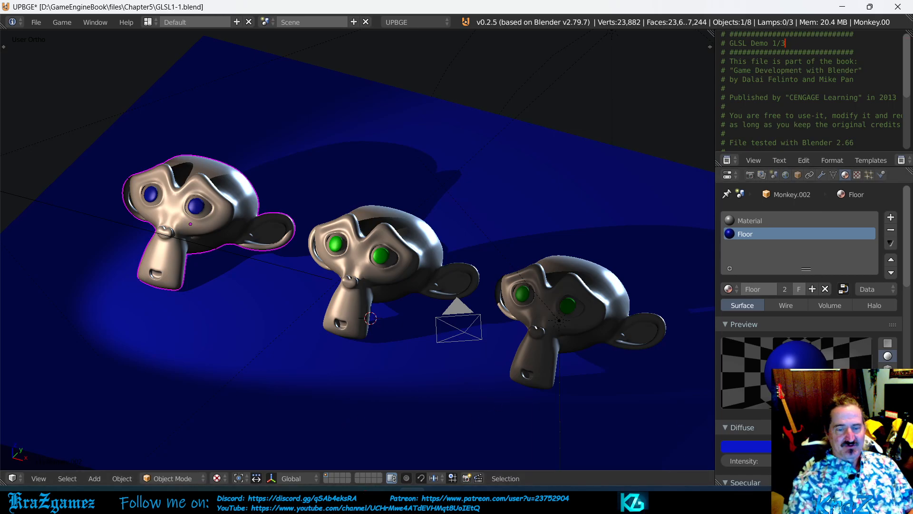
Step: Lower the Floor material's specular intensity to remove the highlight, and raise it again to bring the highlight back
scroll(819, 351, down, 1)
scroll(819, 348, down, 1)
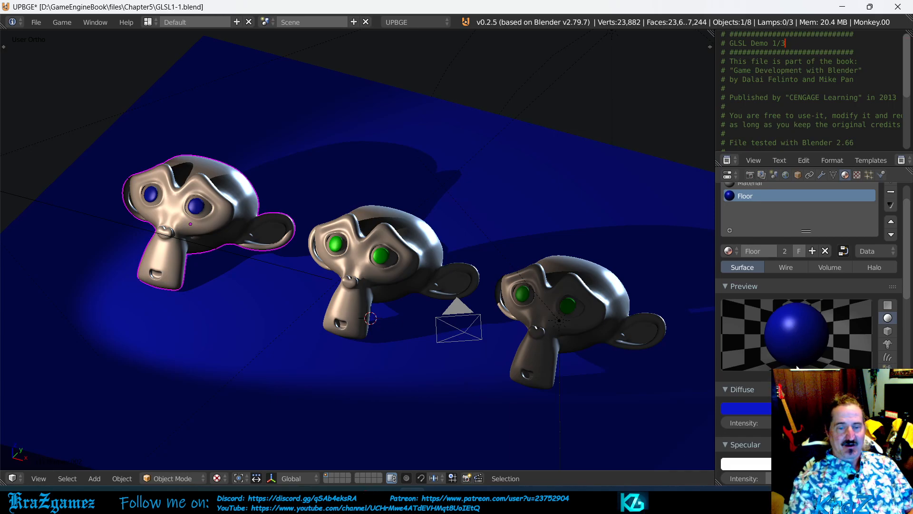
scroll(818, 330, down, 4)
scroll(819, 332, down, 1)
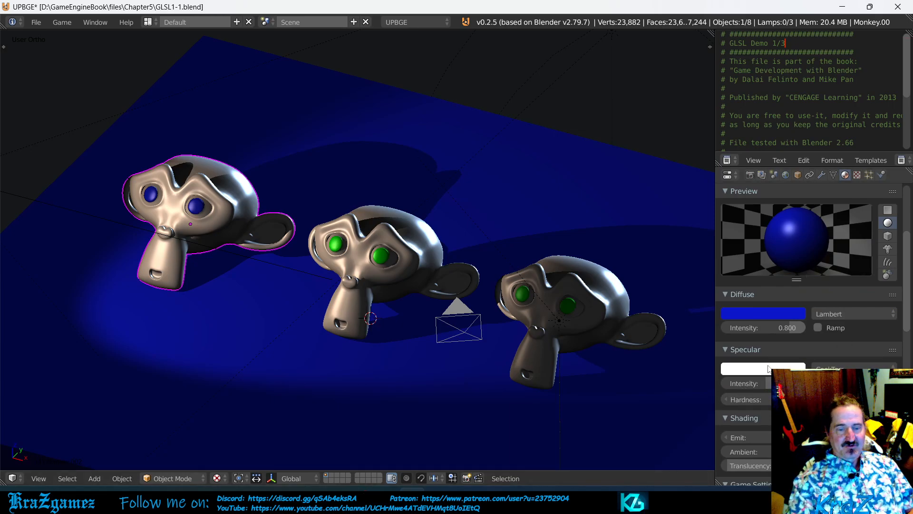
drag(765, 383, 727, 384)
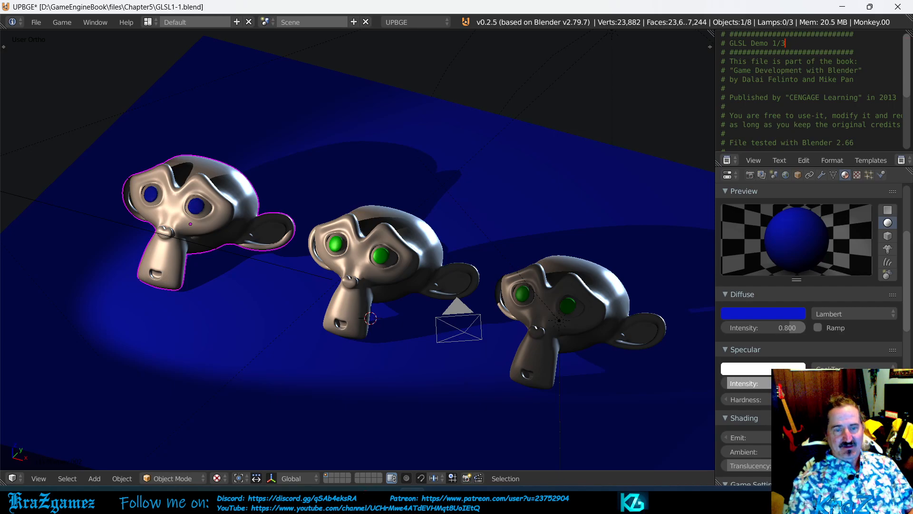
drag(727, 384, 769, 383)
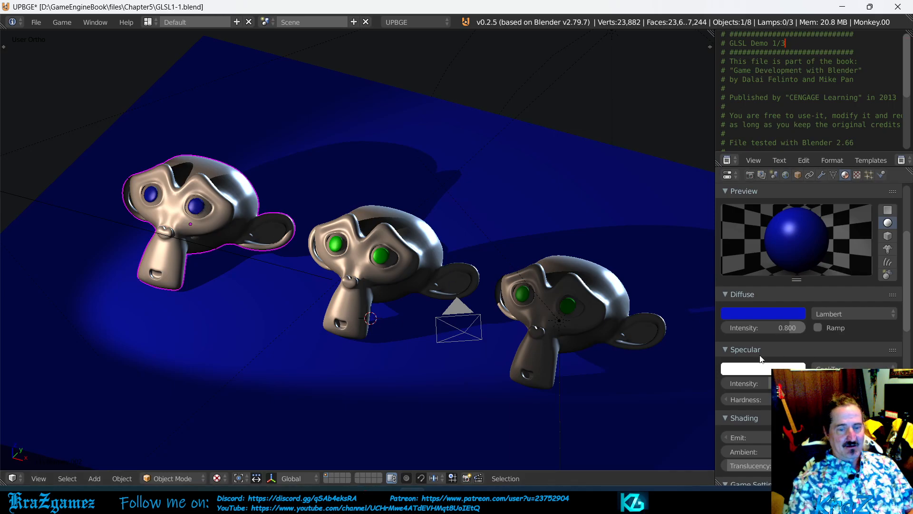
mouse_move(769, 383)
mouse_down()
mouse_move(726, 383)
mouse_move(771, 384)
mouse_up()
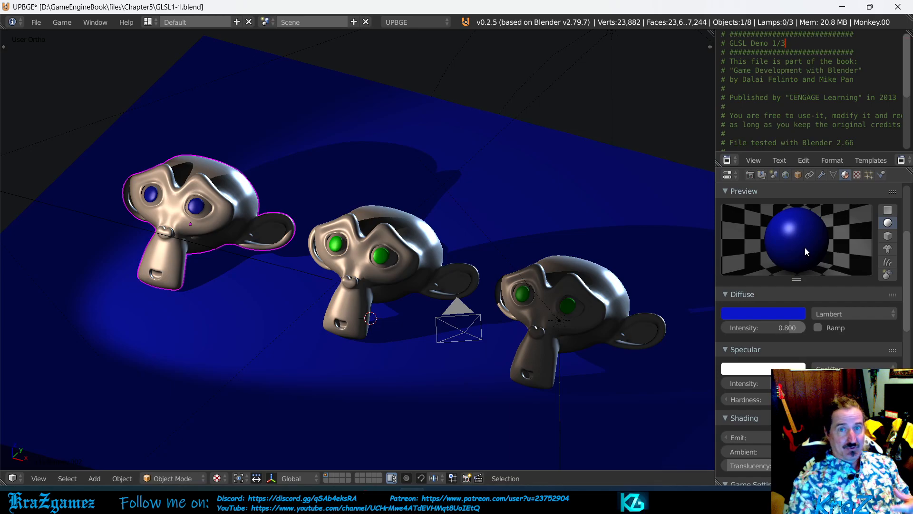
Step: Try a pale green diffuse colour on the Floor material, and replace it with pure blue
click(774, 313)
drag(778, 168, 725, 181)
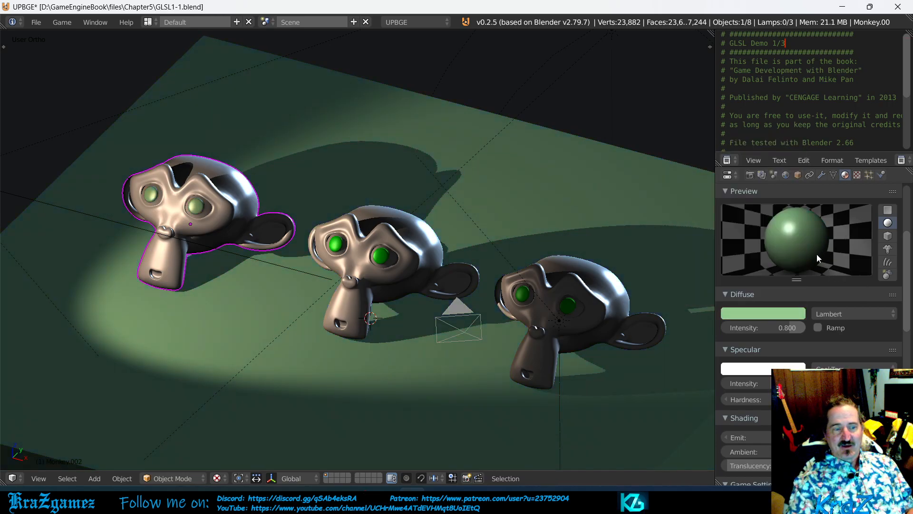
click(799, 313)
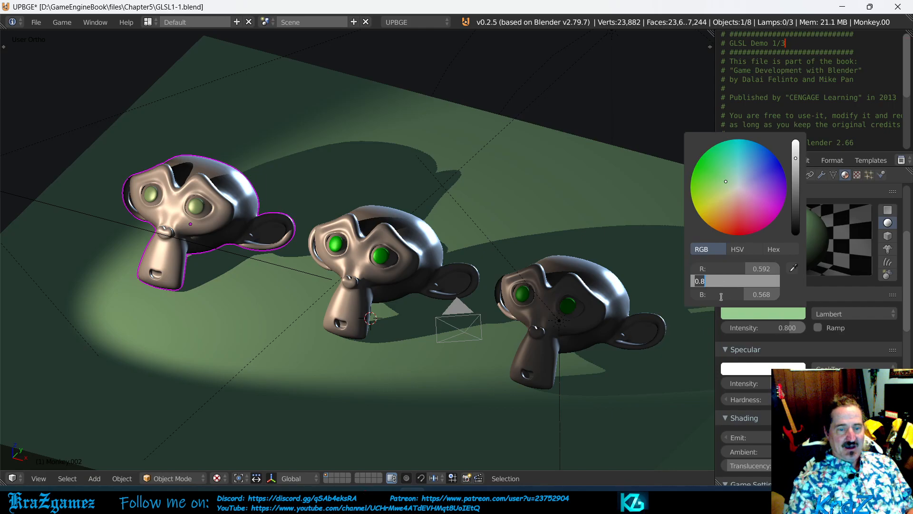
mouse_move(732, 298)
mouse_down()
mouse_move(771, 296)
mouse_move(675, 282)
mouse_up()
drag(749, 270, 692, 270)
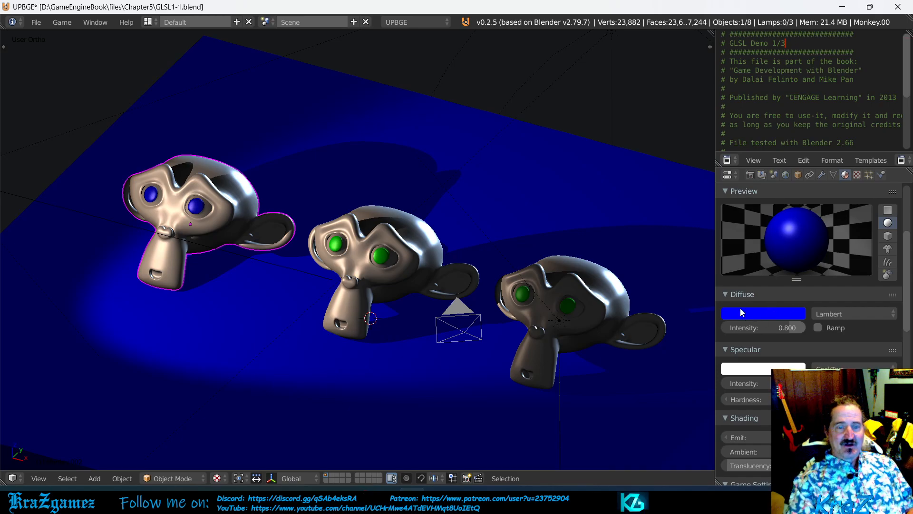
Step: Raise the Floor material's diffuse intensity to 1.000 and reduce it to 0.584
mouse_move(792, 328)
mouse_down()
mouse_move(761, 328)
mouse_move(814, 328)
mouse_move(741, 328)
mouse_move(809, 328)
mouse_up()
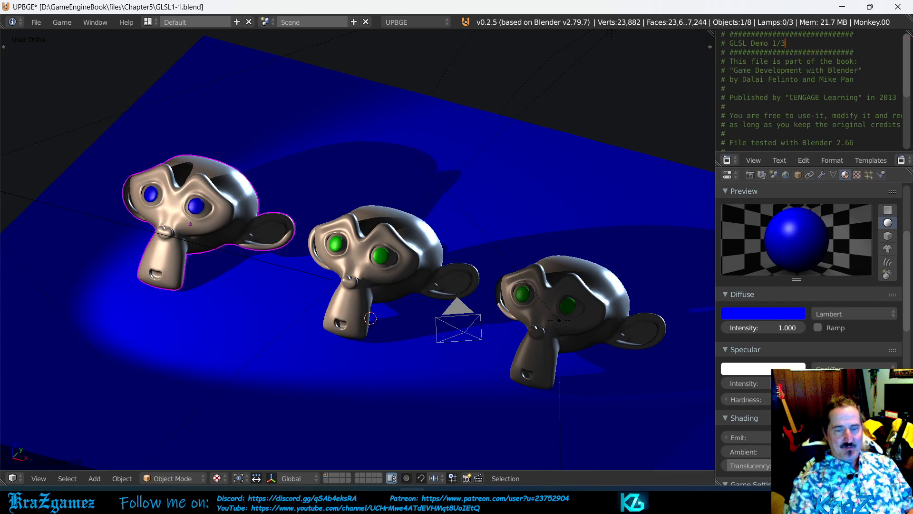
drag(808, 328, 774, 326)
text(1)
key(Return)
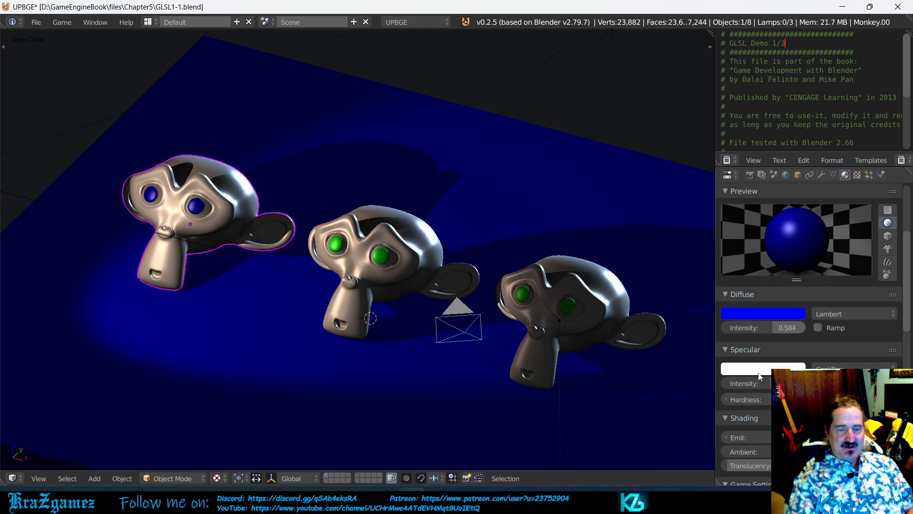
Step: Increase the Floor material's specular intensity for a stronger highlight, and reduce it again
mouse_move(769, 387)
mouse_down()
mouse_move(720, 386)
mouse_move(793, 387)
mouse_move(749, 386)
mouse_move(784, 386)
mouse_up()
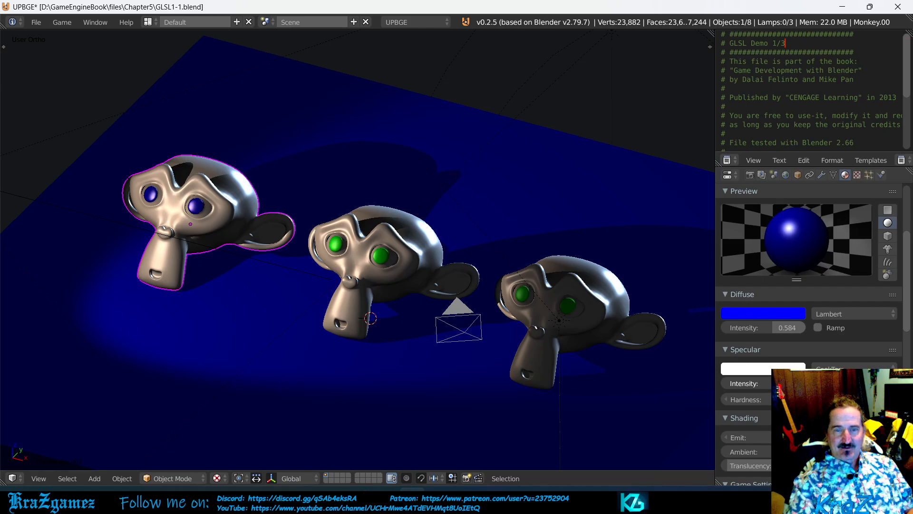
mouse_move(793, 386)
mouse_down()
mouse_move(723, 386)
mouse_move(795, 386)
mouse_move(779, 386)
mouse_up()
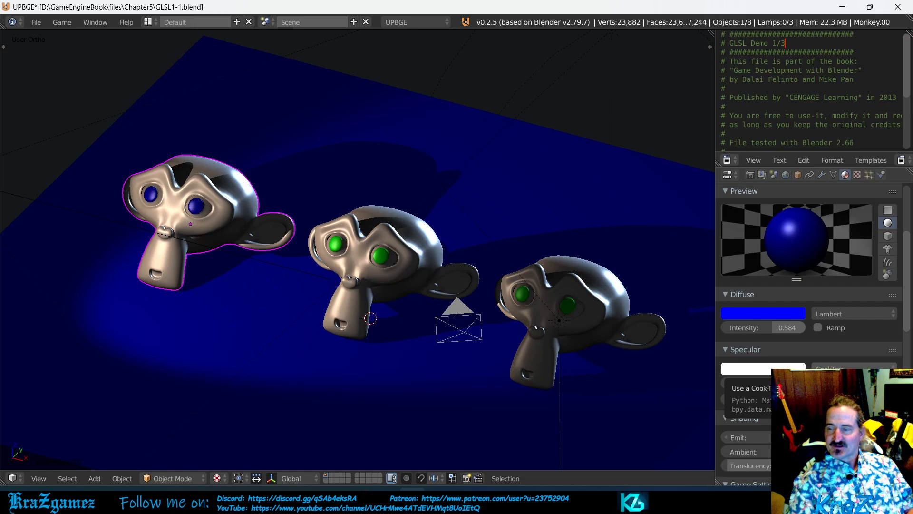
click(768, 314)
Step: Tint the Floor material's specular colour light yellow (R 1.000, G 0.932, B 0.355) and raise its specular intensity
click(768, 371)
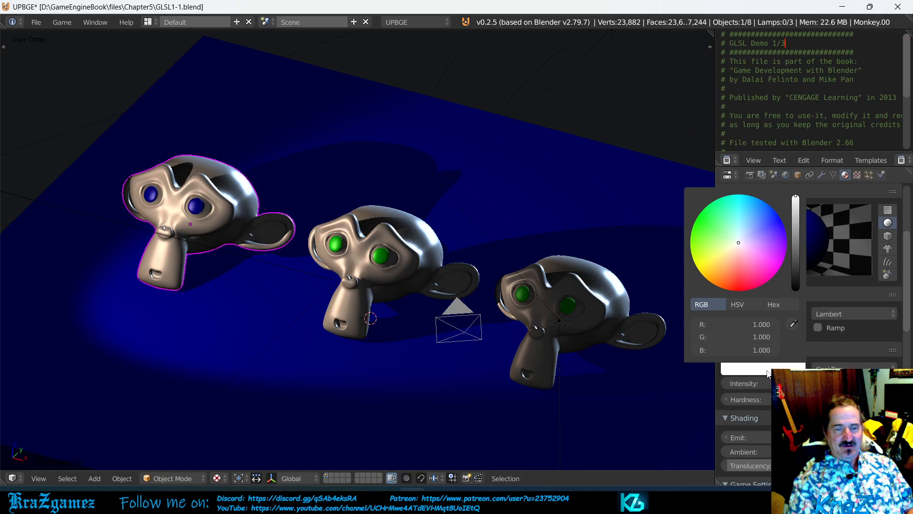
drag(738, 243, 713, 261)
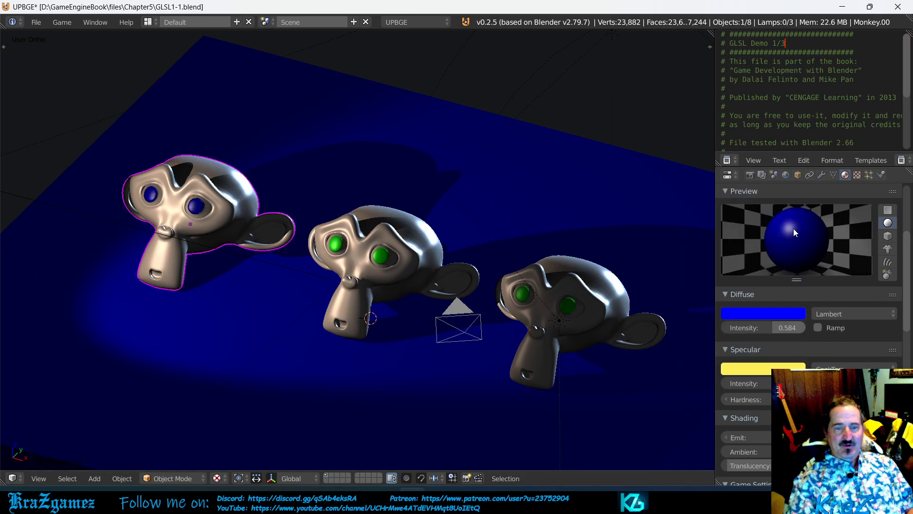
drag(767, 383, 794, 383)
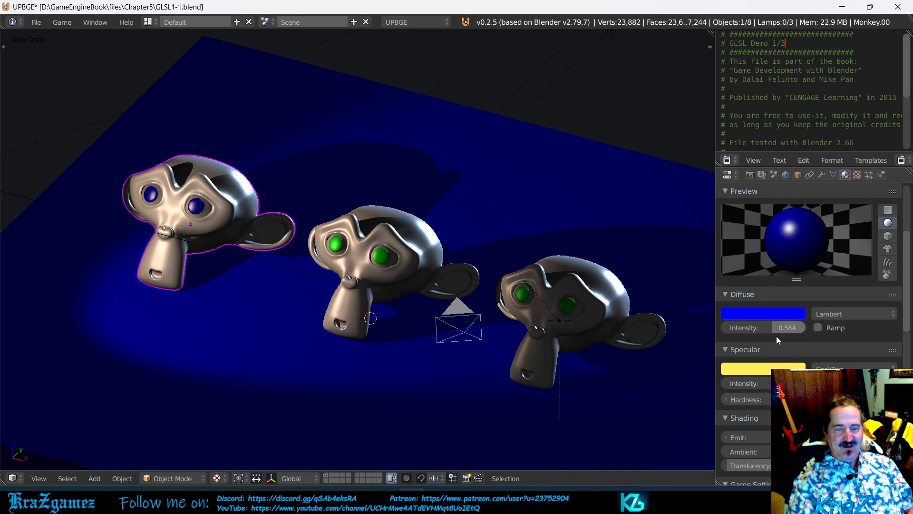
Step: Set the Floor material's specular colour to pure white, with R, G and B at 1.000
click(771, 370)
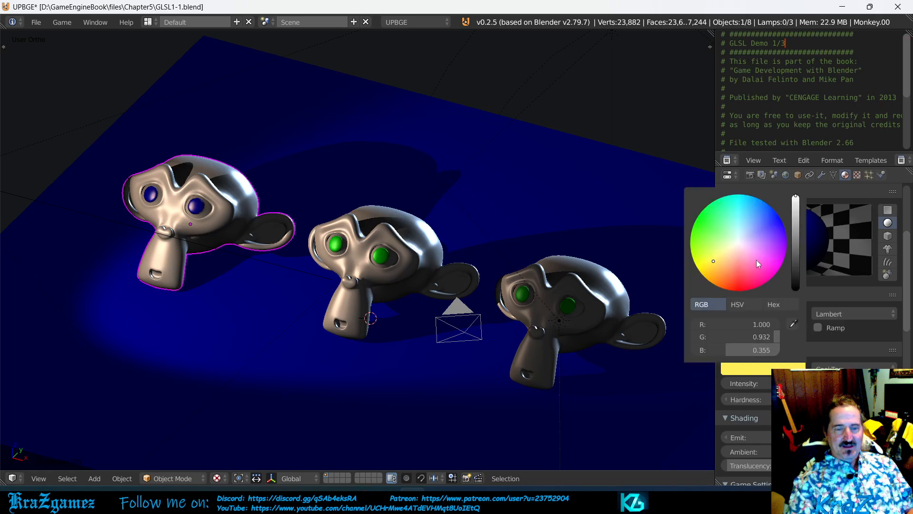
click(738, 244)
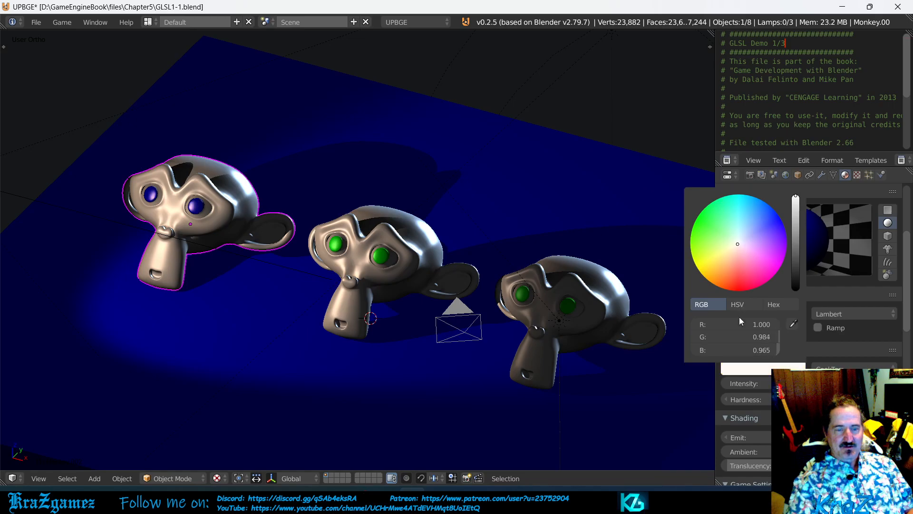
drag(737, 341, 754, 340)
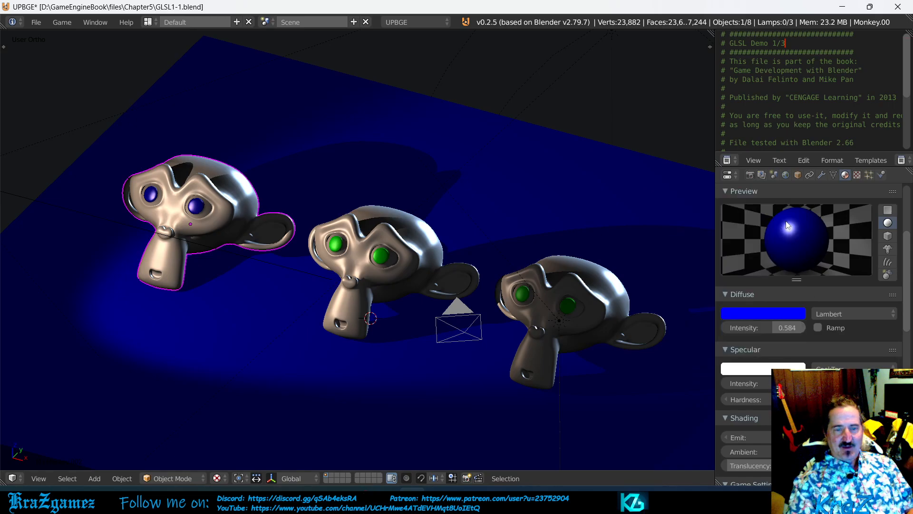
Step: Try a magenta specular colour (R 1.000, G 0.070, B 0.927) on the Floor material, and replace it with bright yellow
click(768, 372)
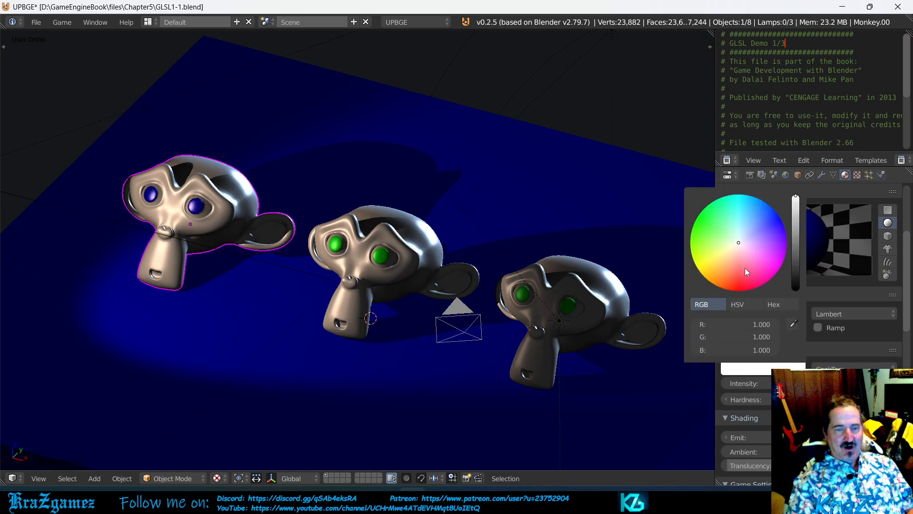
drag(771, 273, 776, 268)
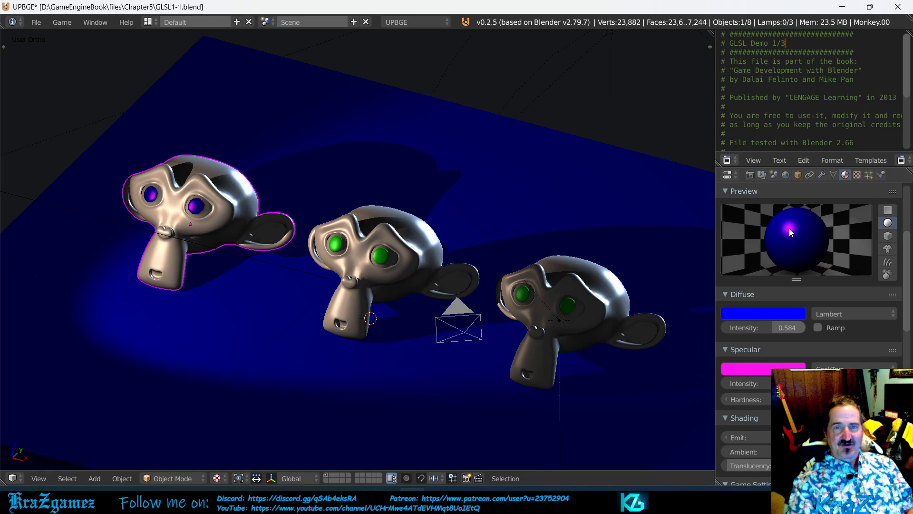
click(762, 371)
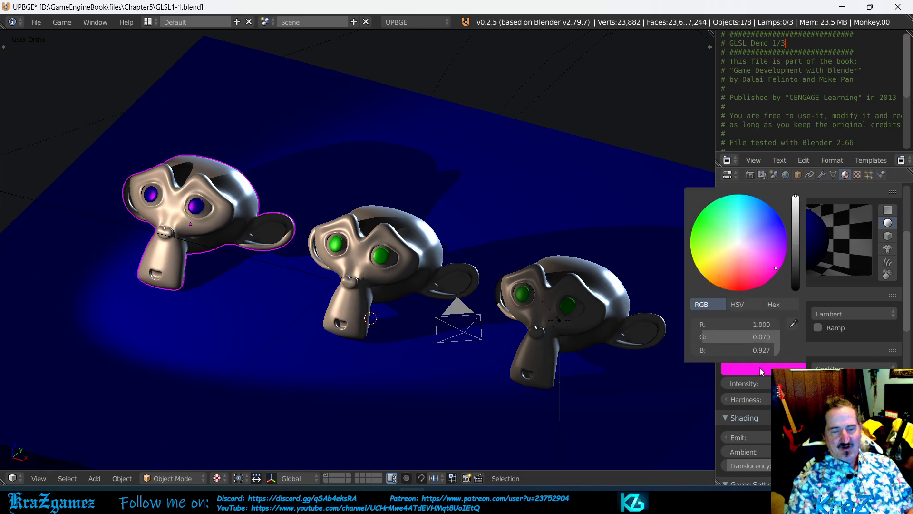
click(698, 269)
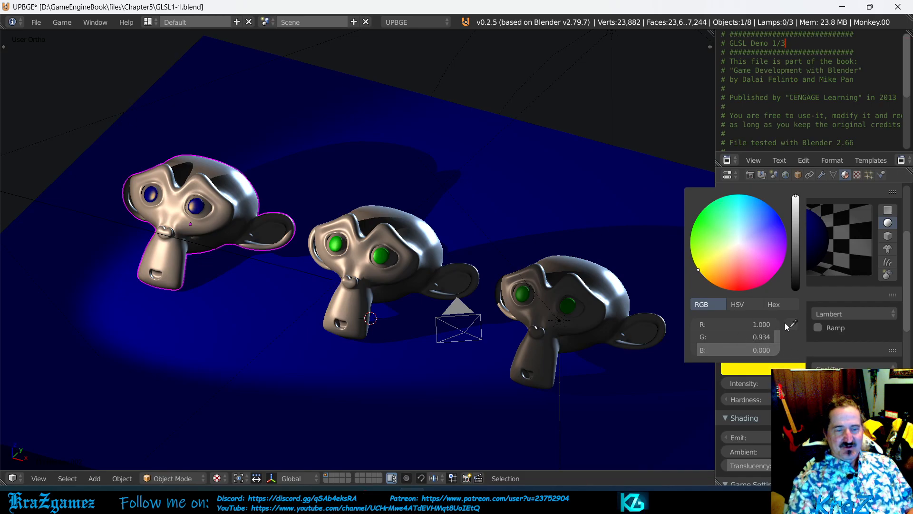
drag(760, 337, 776, 337)
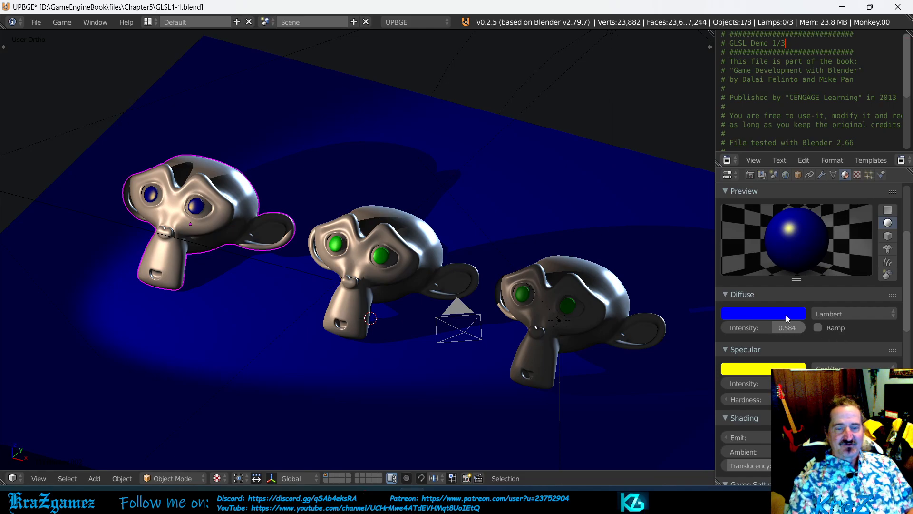
Step: Swing the Floor material's diffuse intensity between 0.000 and 1.000 to compare the shading, and leave it at 0.075
drag(768, 327, 726, 327)
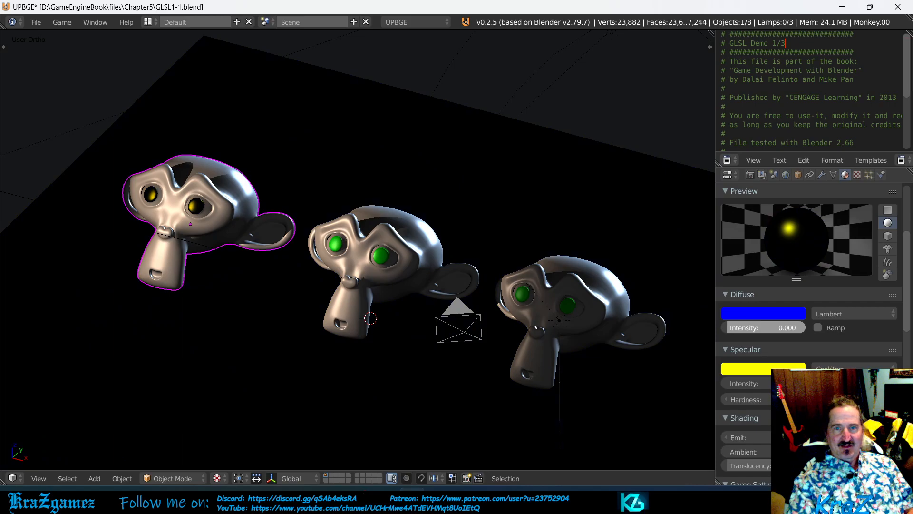
drag(726, 327, 801, 327)
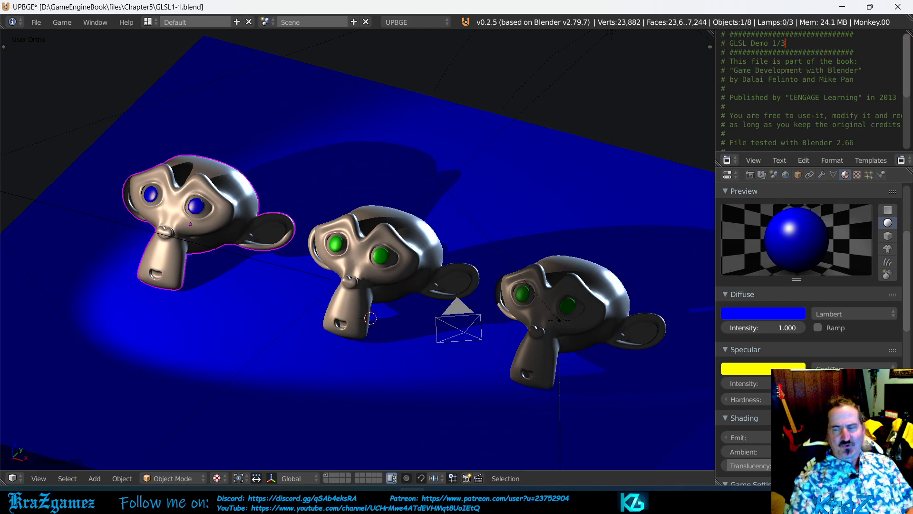
drag(801, 327, 727, 327)
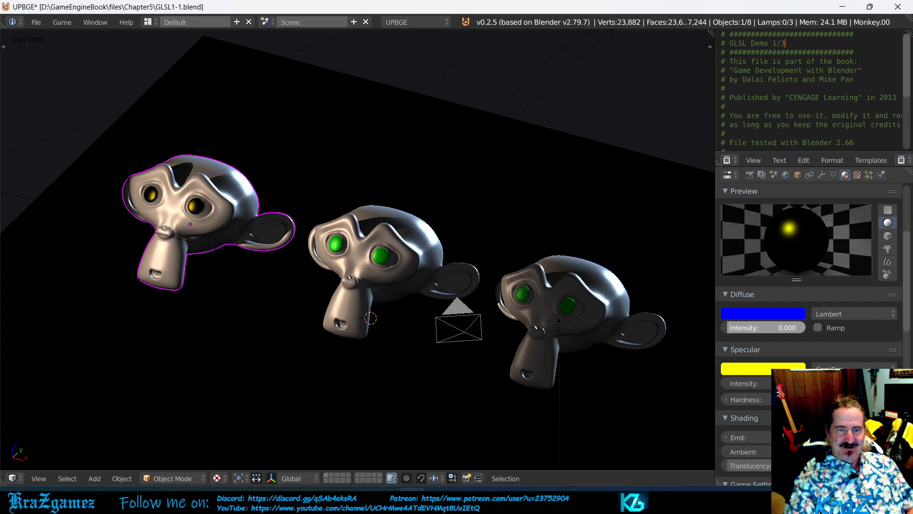
drag(727, 327, 804, 328)
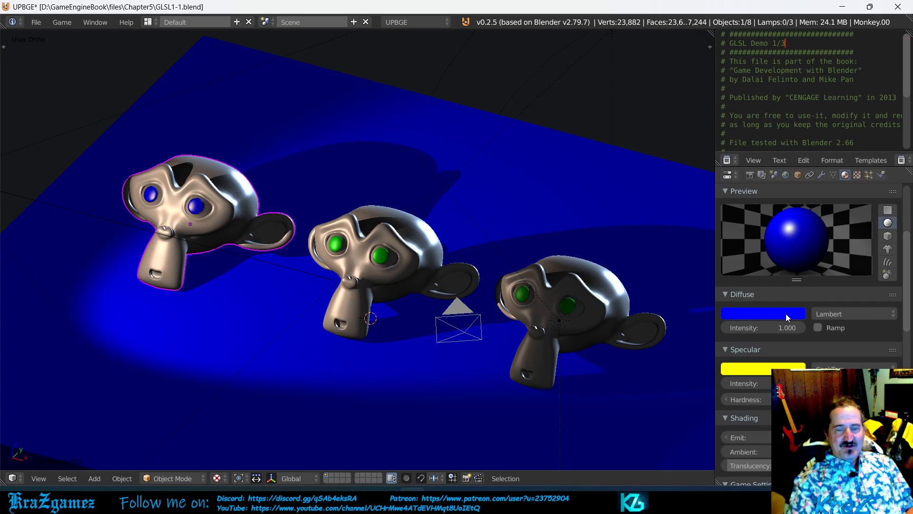
drag(790, 328, 738, 325)
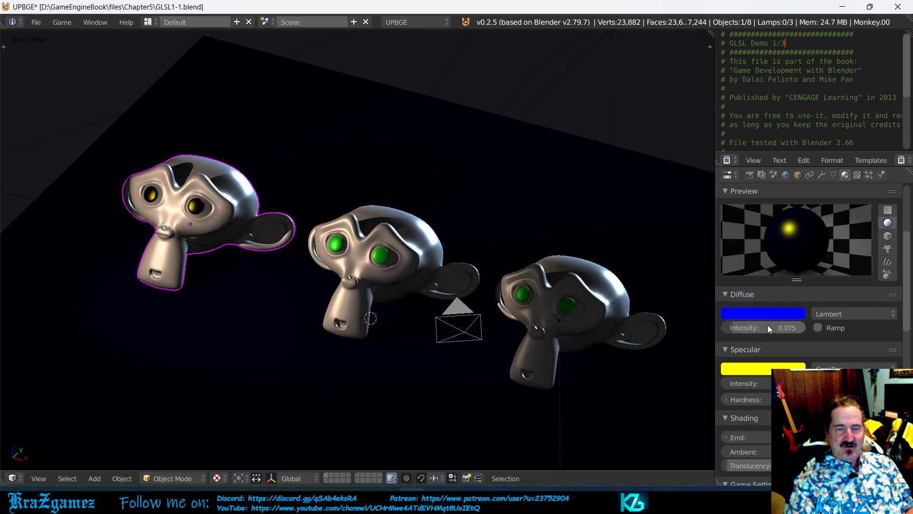
Step: Set the Floor material's specular colour to pure blue (R 0.000, G 0.000, B 1.000)
click(767, 369)
drag(701, 264, 780, 218)
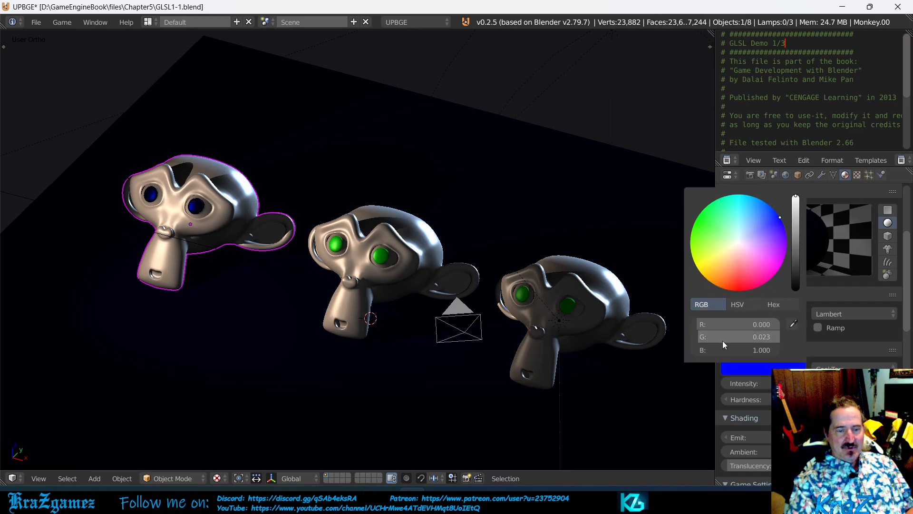
drag(740, 337, 733, 337)
click(740, 322)
key(Return)
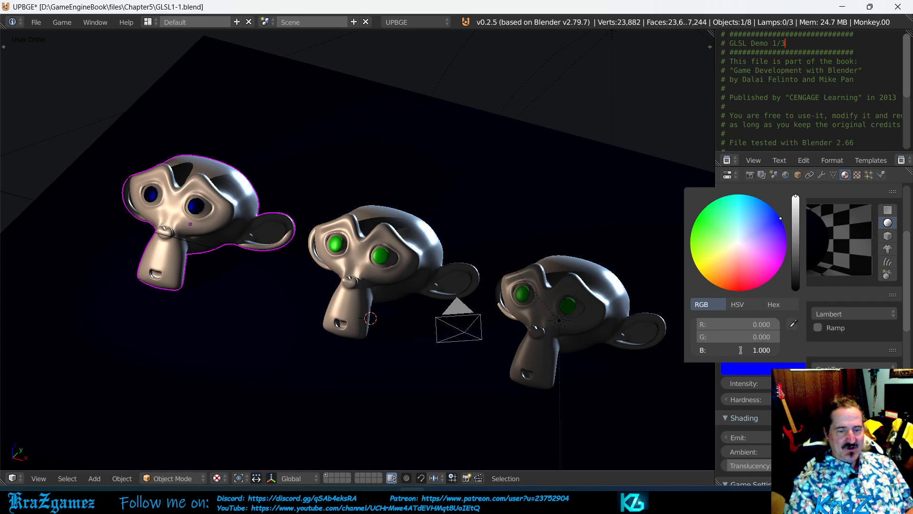
click(740, 349)
key(Return)
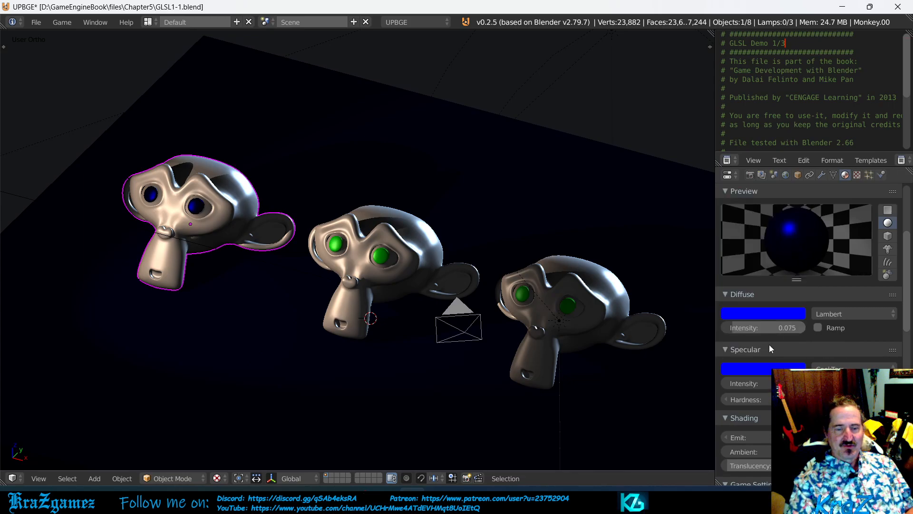
Step: Darken the Floor material's specular colour to nearly black and change its diffuse colour to white
click(763, 368)
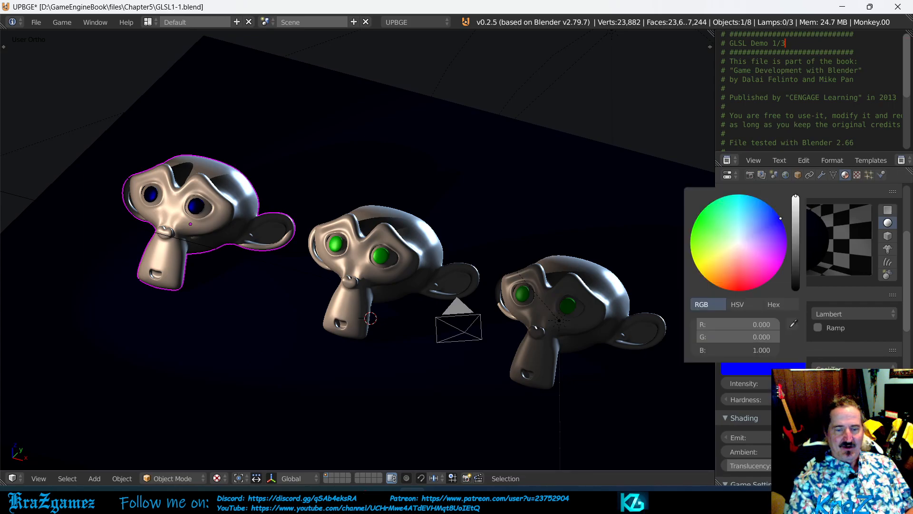
drag(796, 198, 796, 285)
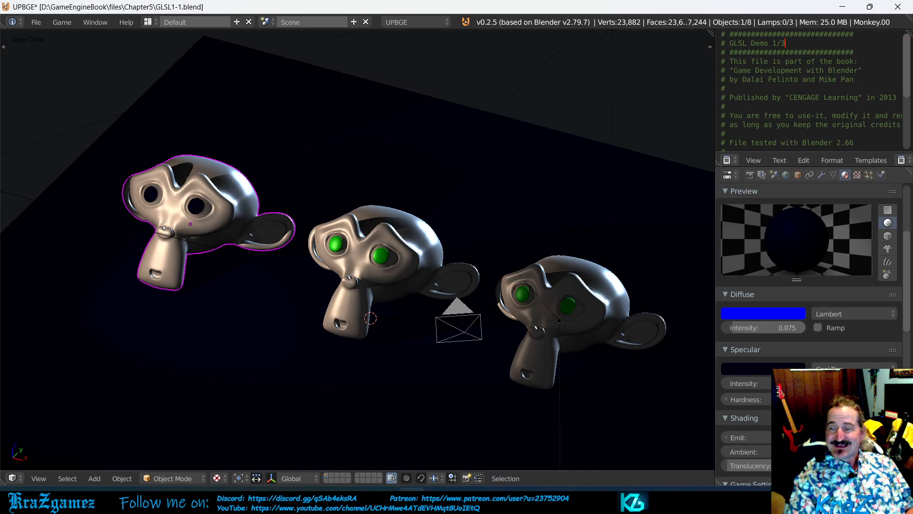
click(775, 312)
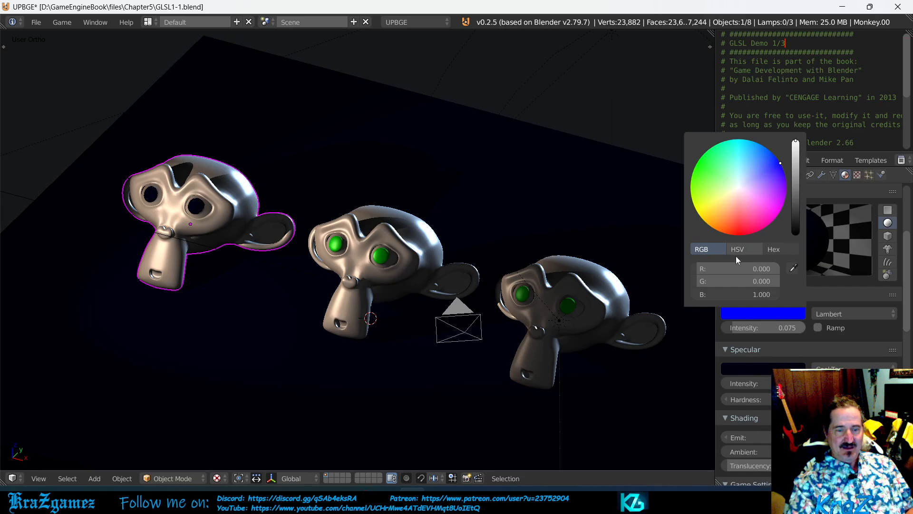
drag(707, 284, 780, 271)
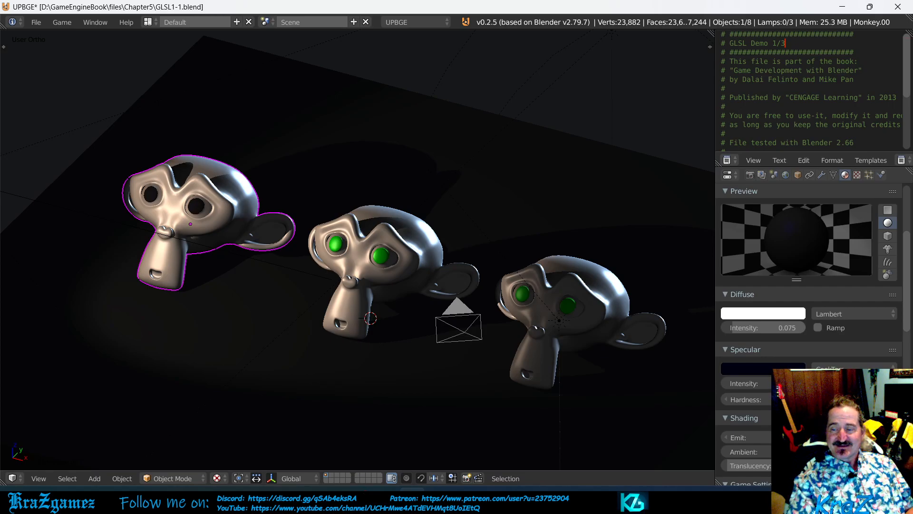
Step: Try diffuse intensities of 1.000, 0 and 0.534 on the Floor material to compare the shading, and leave it at 0.000
drag(732, 327, 808, 327)
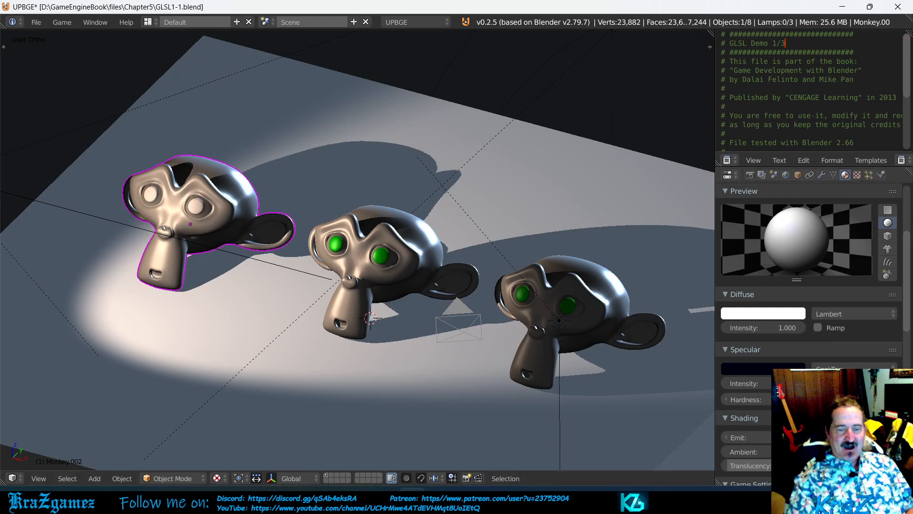
click(773, 329)
click(792, 328)
key(BackSpace)
key(BackSpace)
key(BackSpace)
text(0)
key(Return)
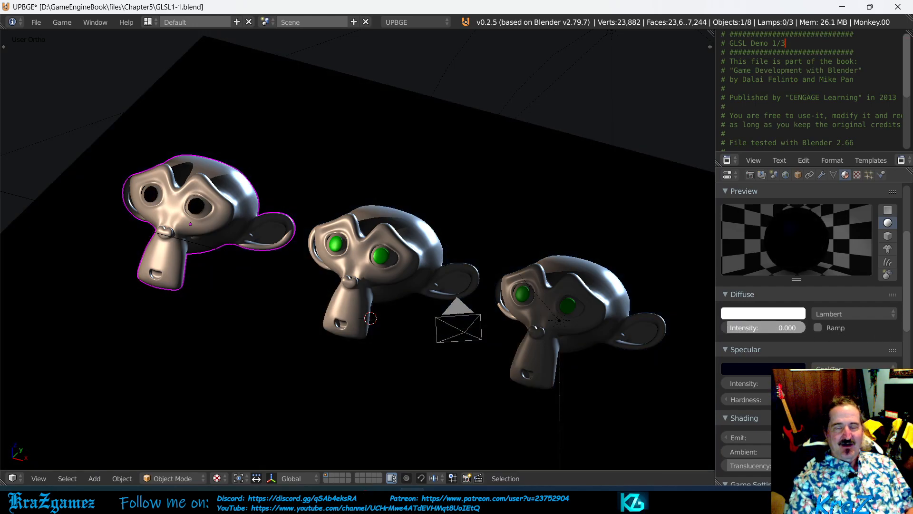
mouse_move(770, 328)
mouse_down()
mouse_move(851, 328)
mouse_move(770, 325)
mouse_up()
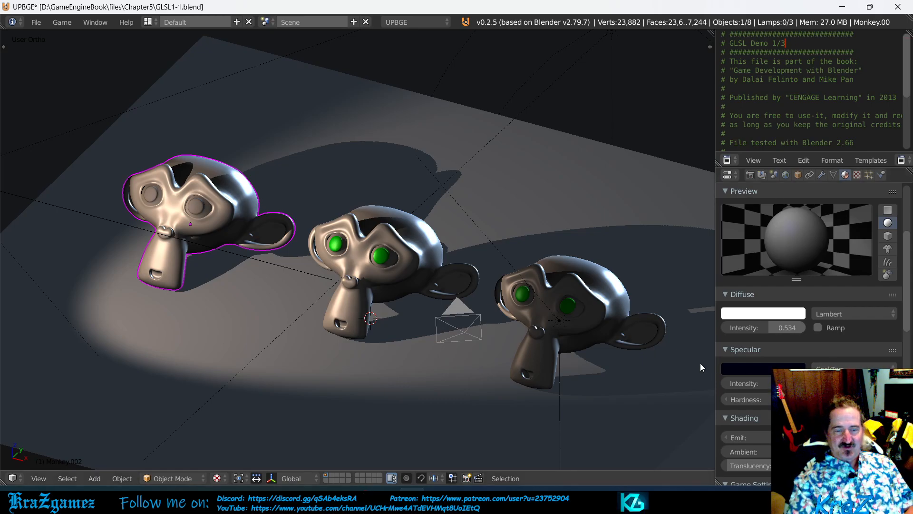
drag(773, 324, 733, 325)
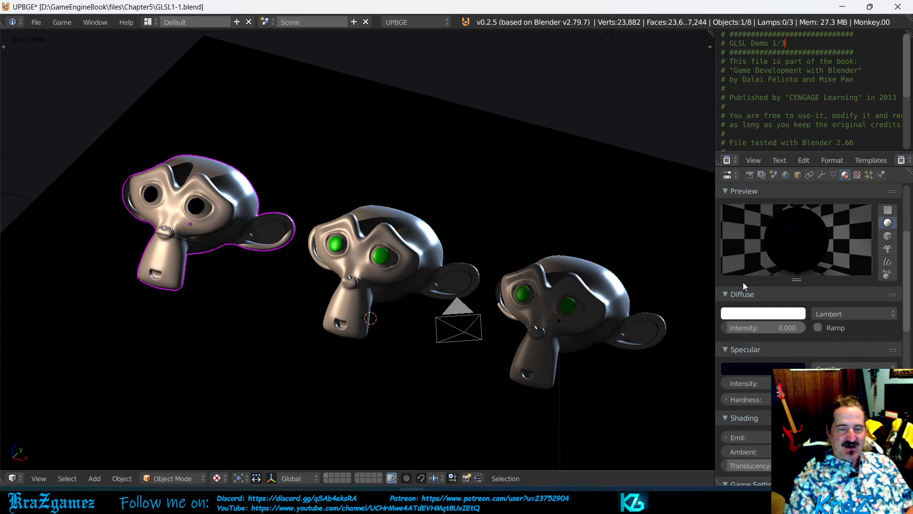
Step: Try a green diffuse colour on the Floor material, replace it with red, and raise the diffuse intensity to 1.000
click(767, 314)
drag(738, 189, 693, 173)
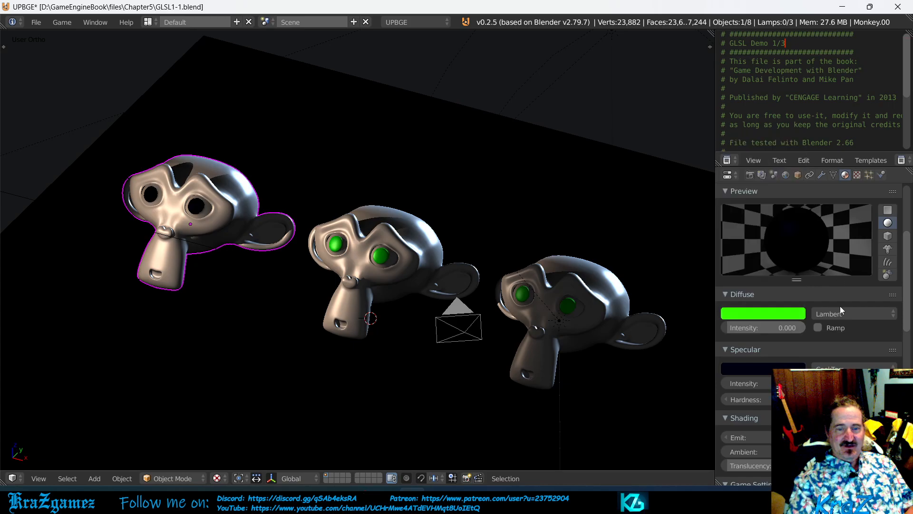
click(777, 316)
drag(735, 194, 739, 234)
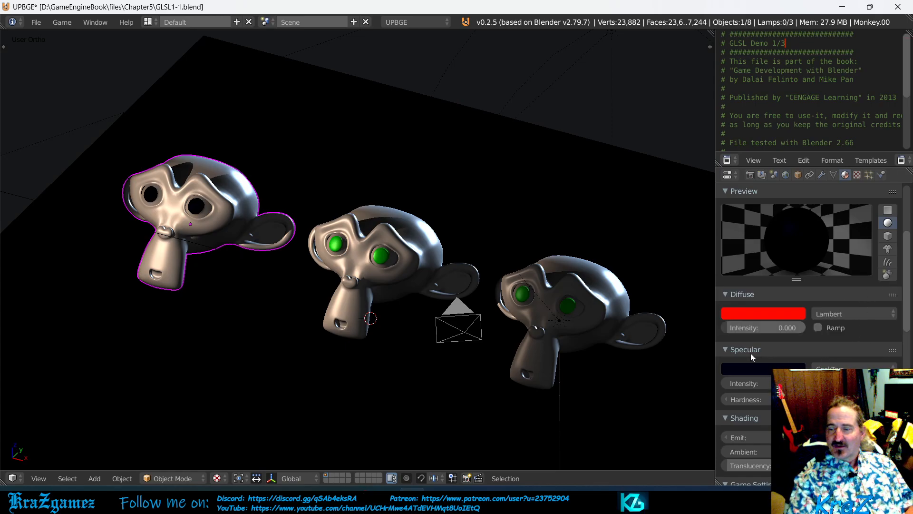
drag(750, 329, 816, 329)
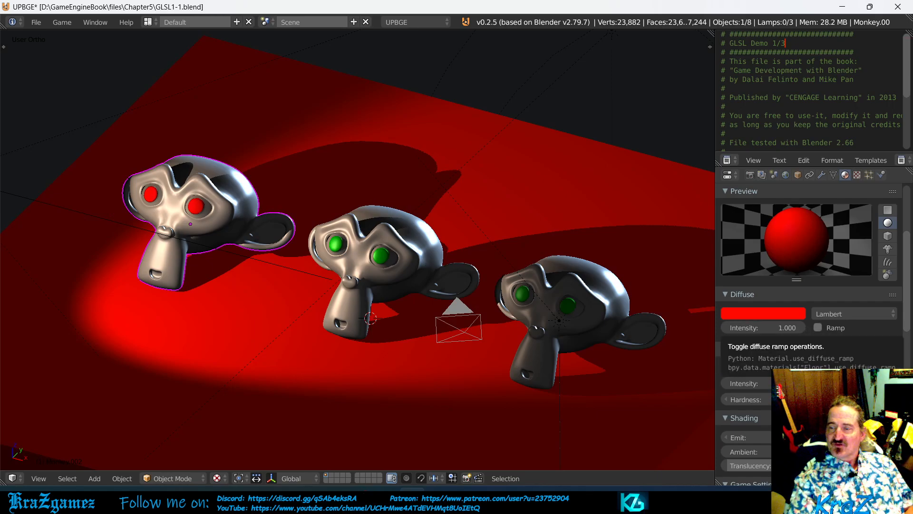
Step: Switch the Floor material's diffuse shader model between Lambert and Oren-Nayar to compare them, and leave it on Oren-Nayar
click(855, 312)
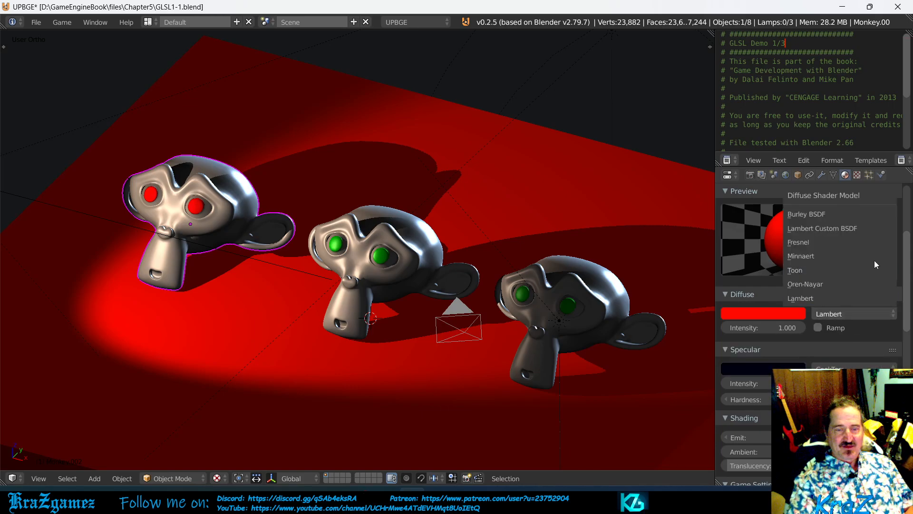
click(843, 299)
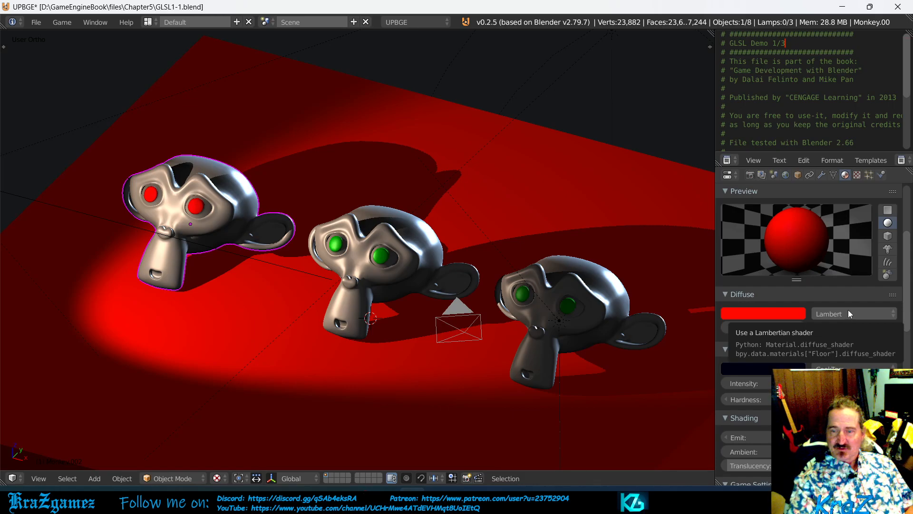
click(848, 310)
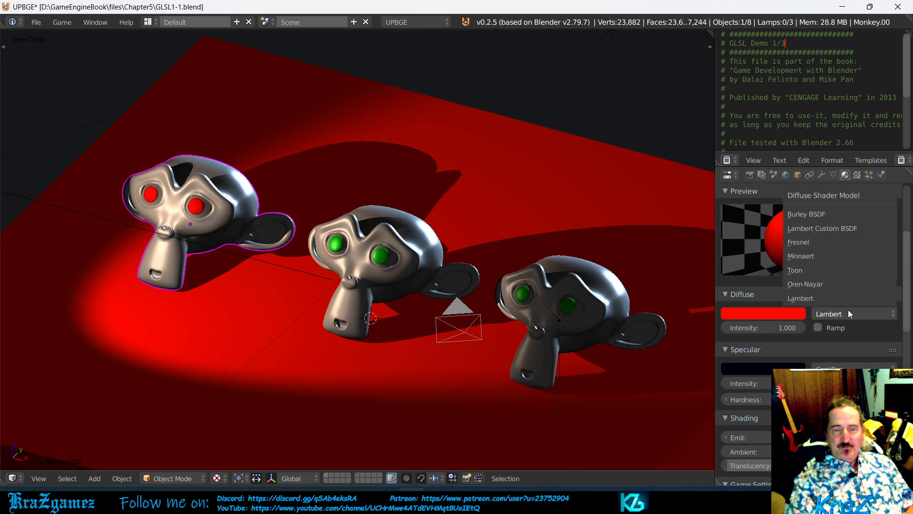
click(814, 284)
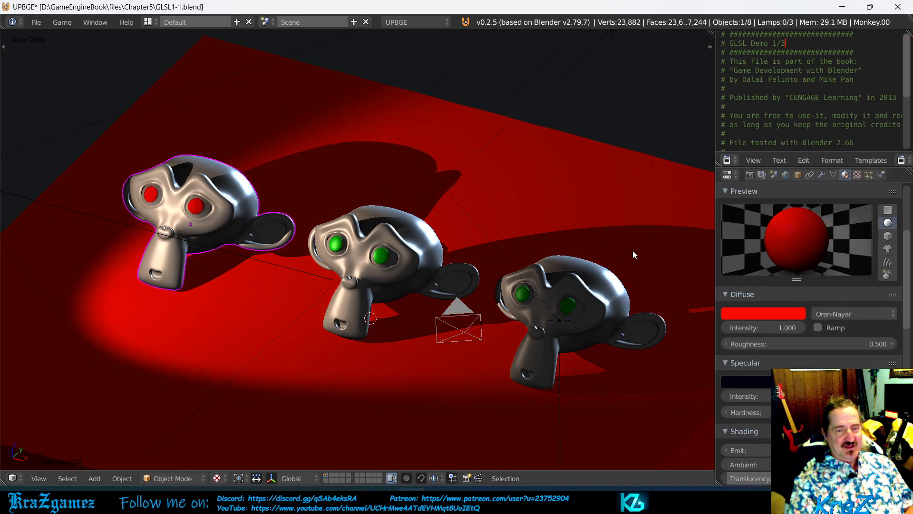
click(856, 314)
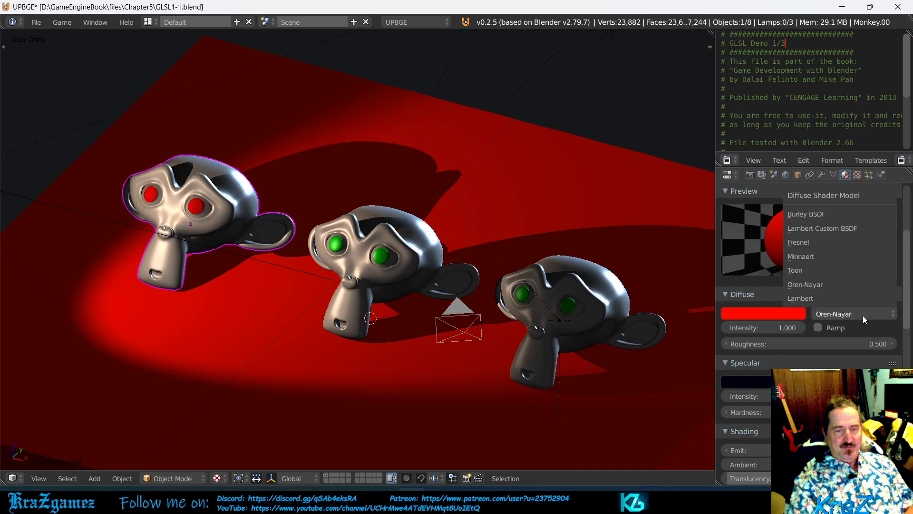
click(833, 298)
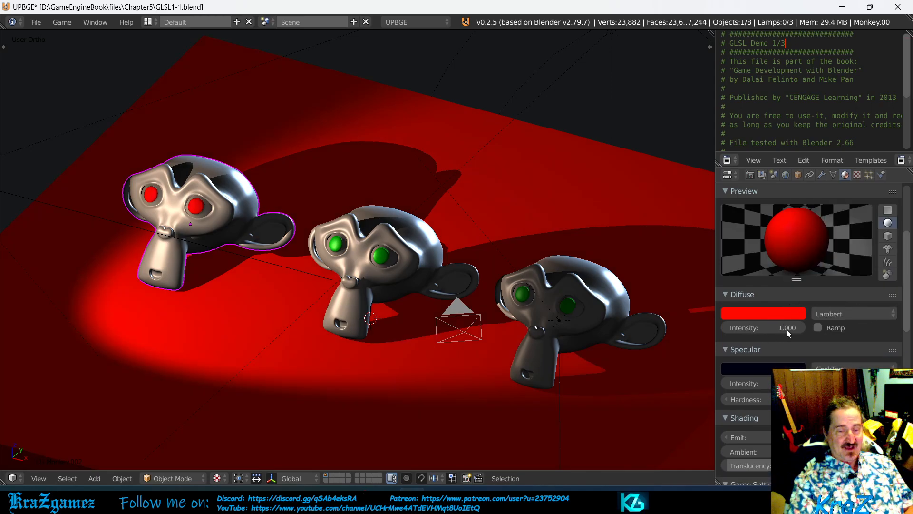
click(836, 312)
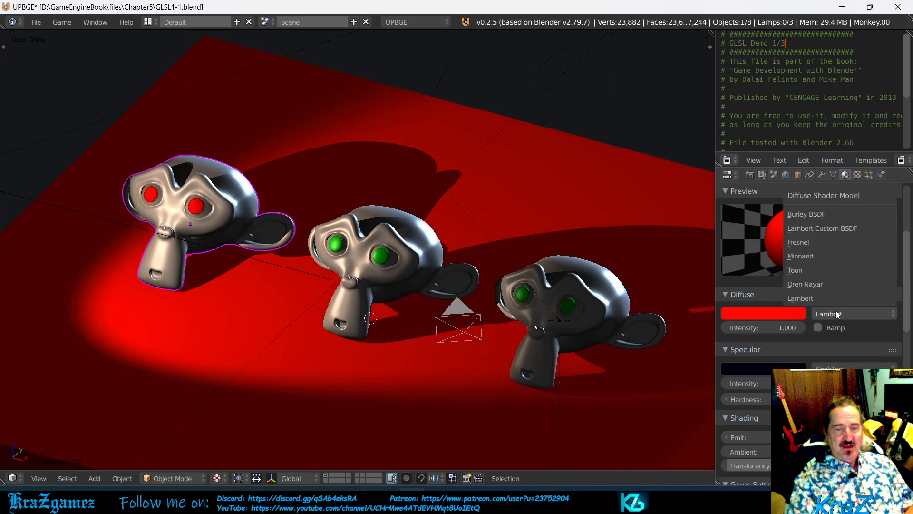
click(817, 284)
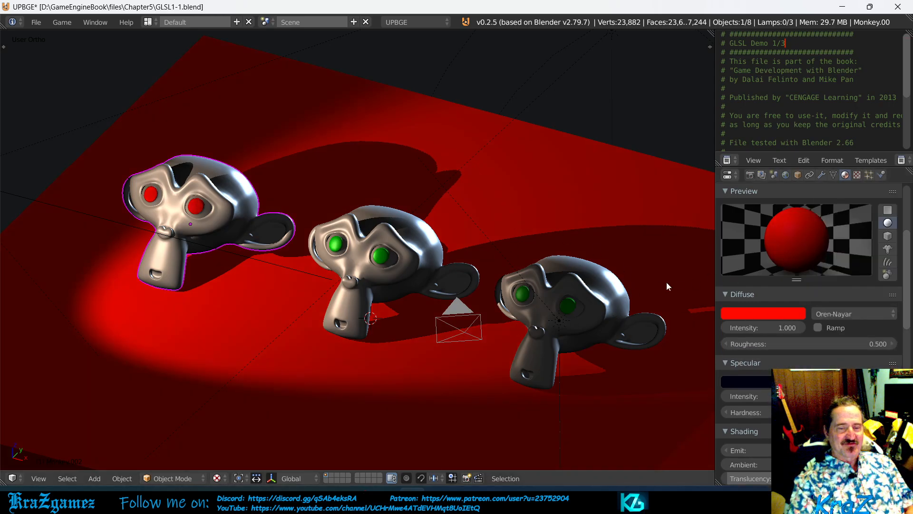
Step: Change the Floor material's diffuse colour to bright blue (R 0.000, G 0.150, B 1.000) and brighten its specular colour to pure blue
click(780, 315)
drag(736, 232, 780, 164)
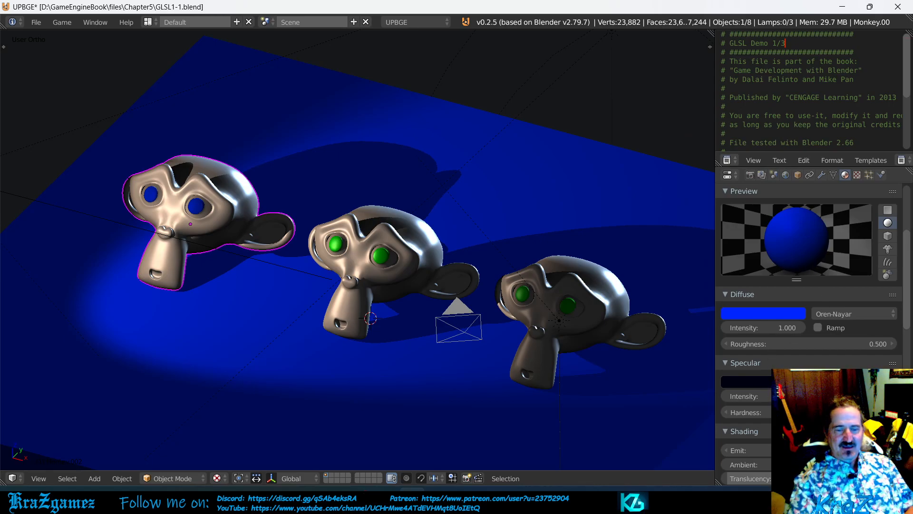
click(747, 381)
drag(796, 301, 796, 209)
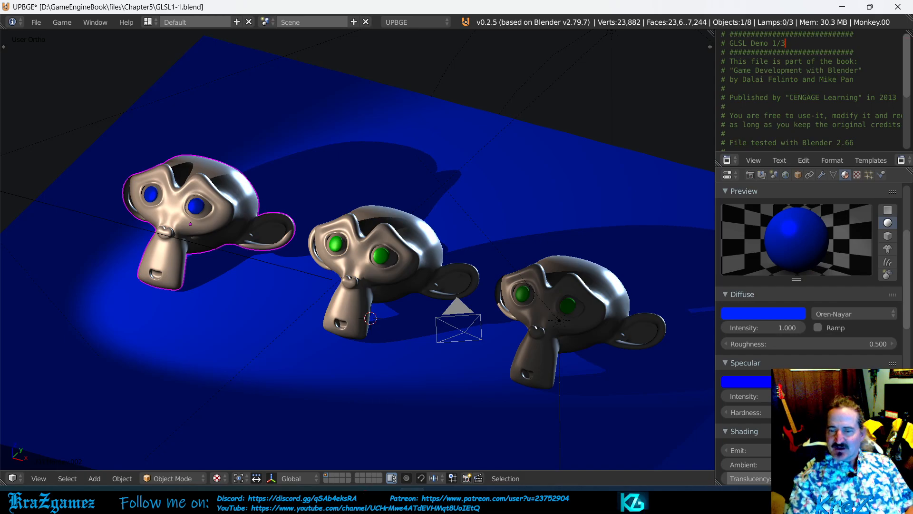
Step: Change the Floor material's specular colour to white and darken its diffuse blue to R 0.000, G 0.106, B 0.707
click(764, 381)
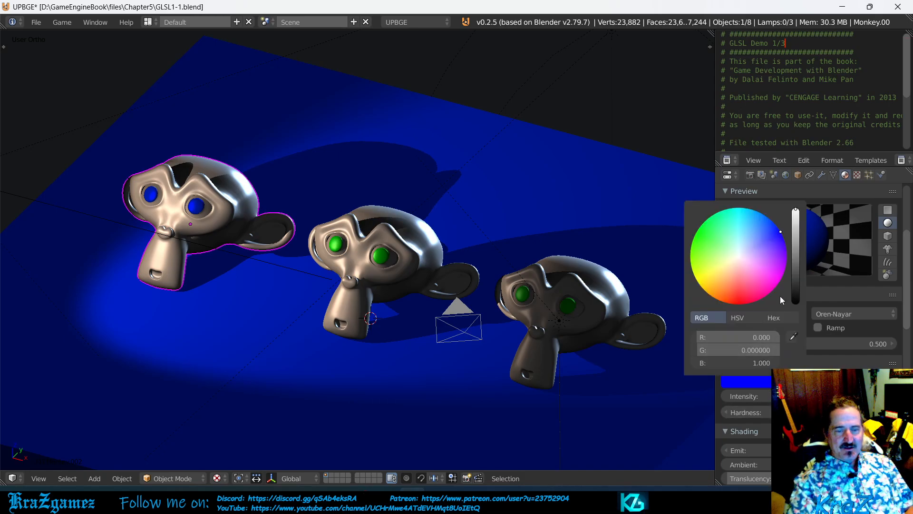
drag(717, 349, 779, 350)
drag(712, 338, 778, 337)
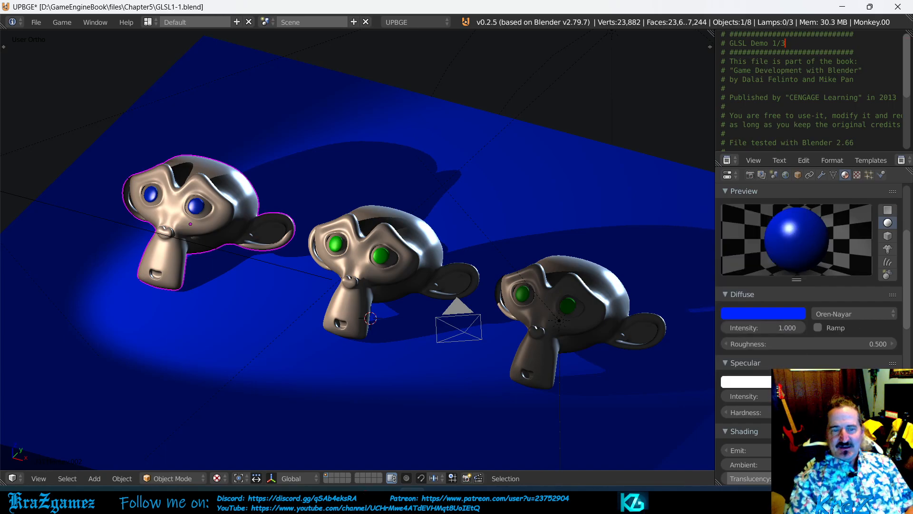
click(788, 315)
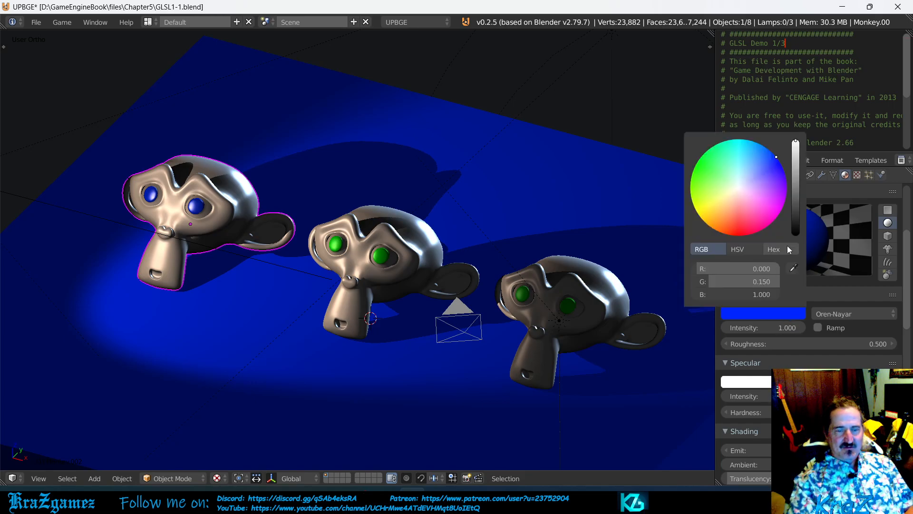
drag(796, 156, 796, 168)
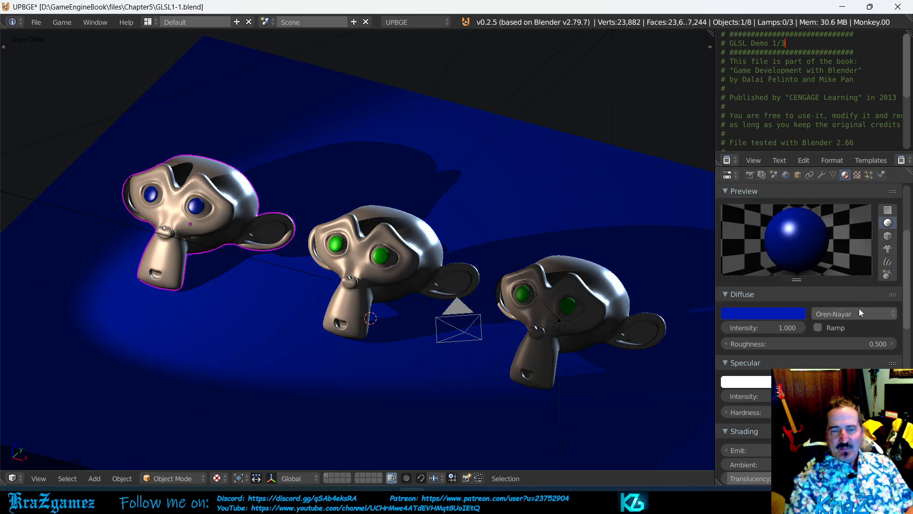
Step: Try the Minnaert diffuse shader model on the Floor material, and replace it with Toon
click(846, 315)
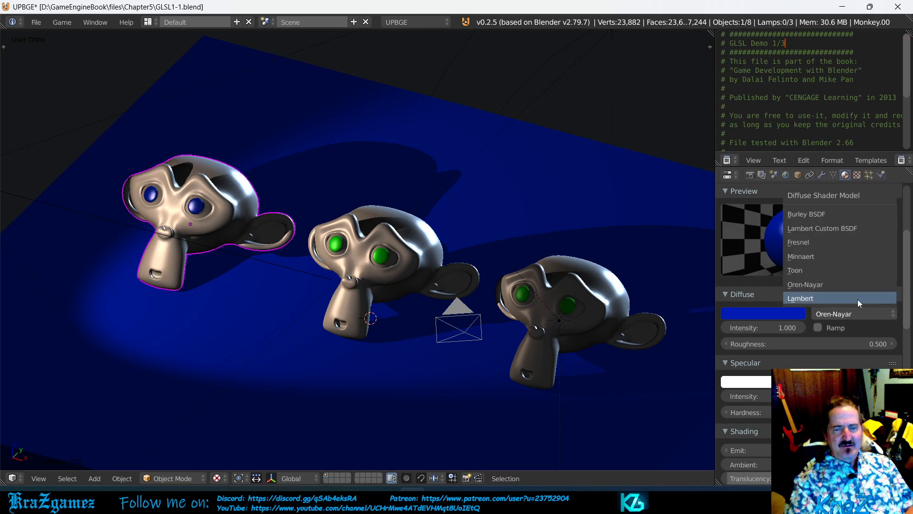
click(827, 257)
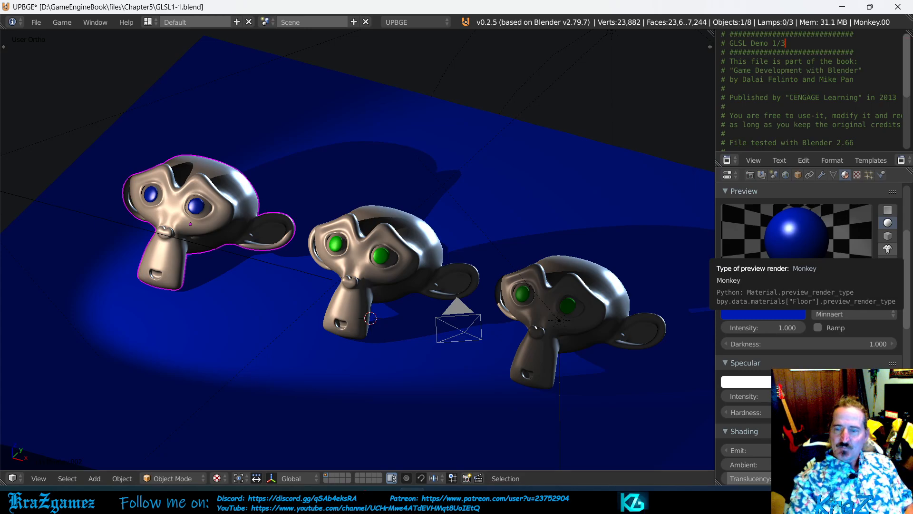
click(854, 317)
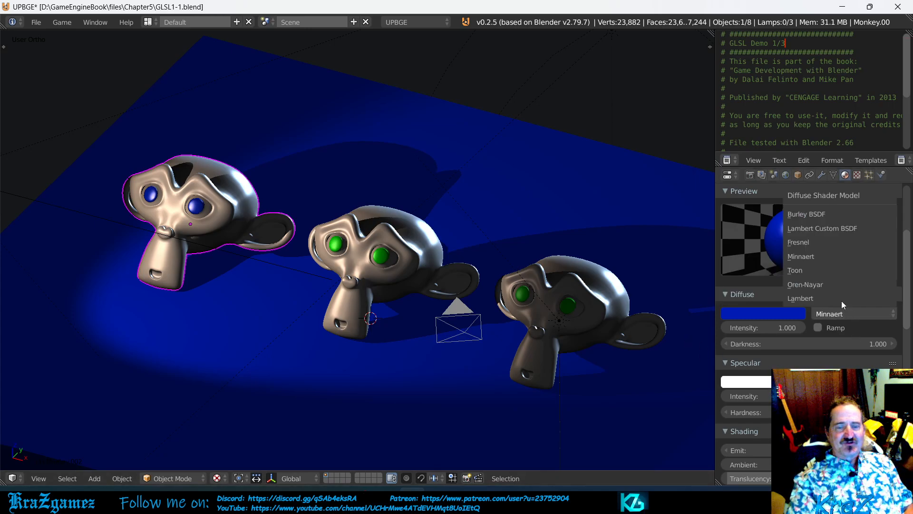
click(813, 269)
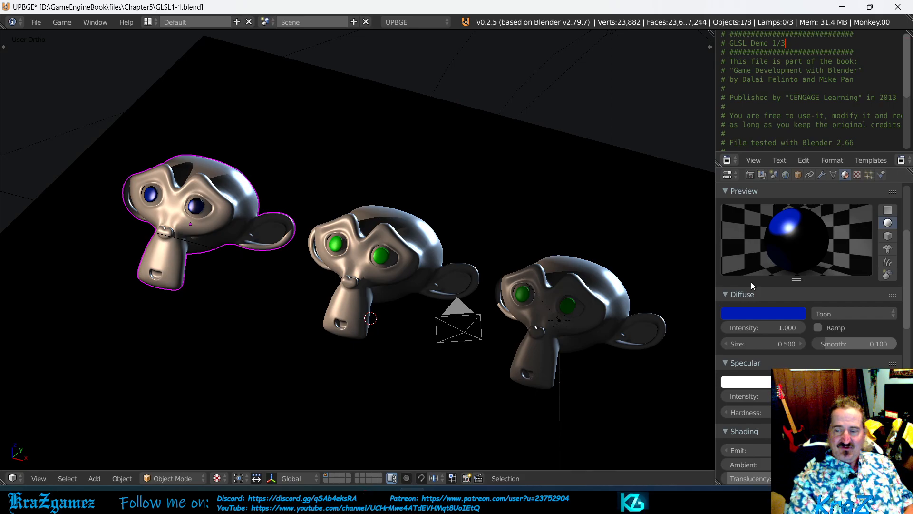
Step: Raise the Floor material's diffuse colour to full brightness and change its hue to pale pink
click(789, 314)
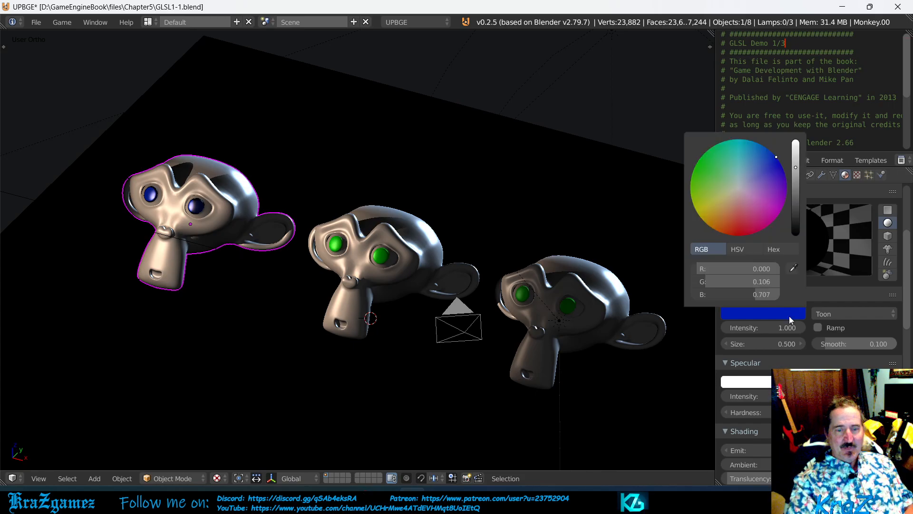
drag(796, 164, 796, 141)
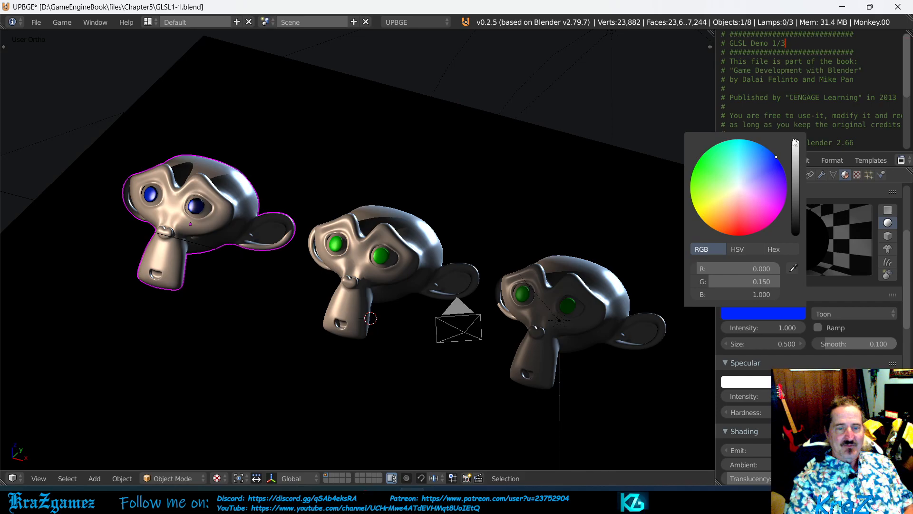
click(741, 194)
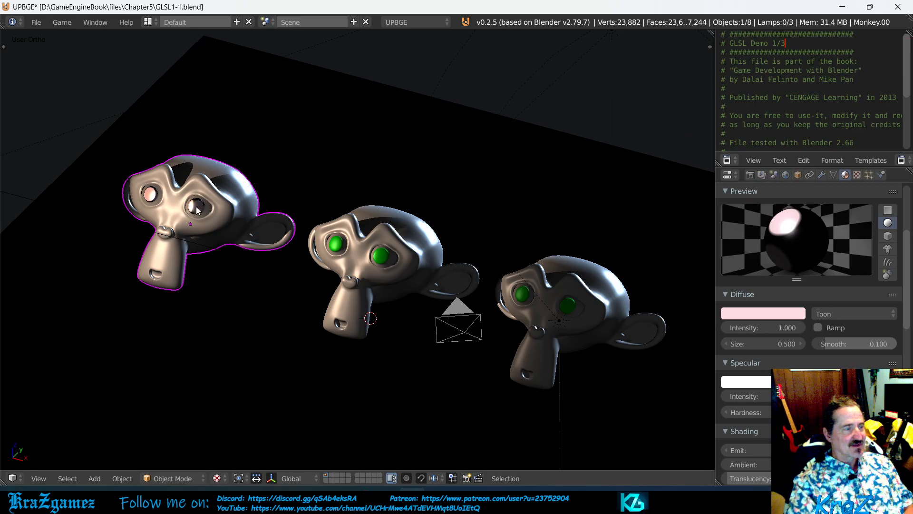
Step: Darken the Floor material's specular colour to black and switch its diffuse shader model to Fresnel
click(766, 382)
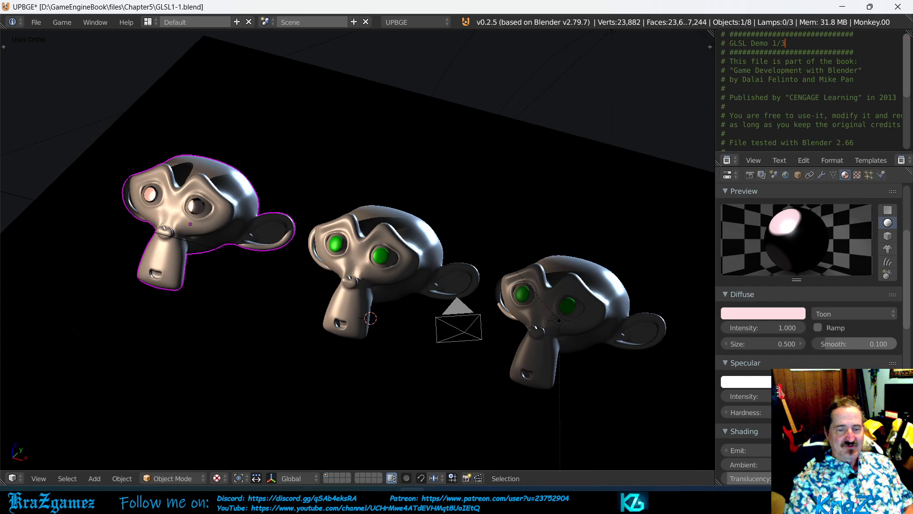
click(756, 381)
drag(796, 223, 797, 305)
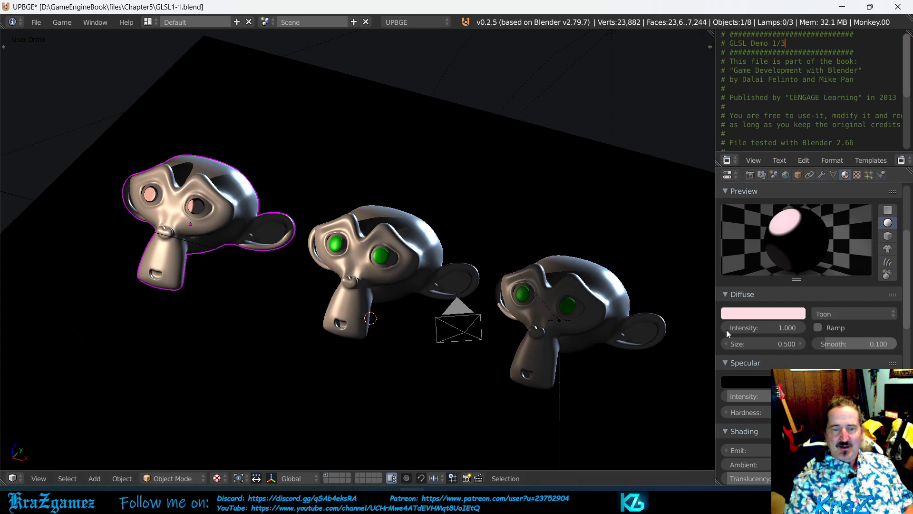
click(837, 312)
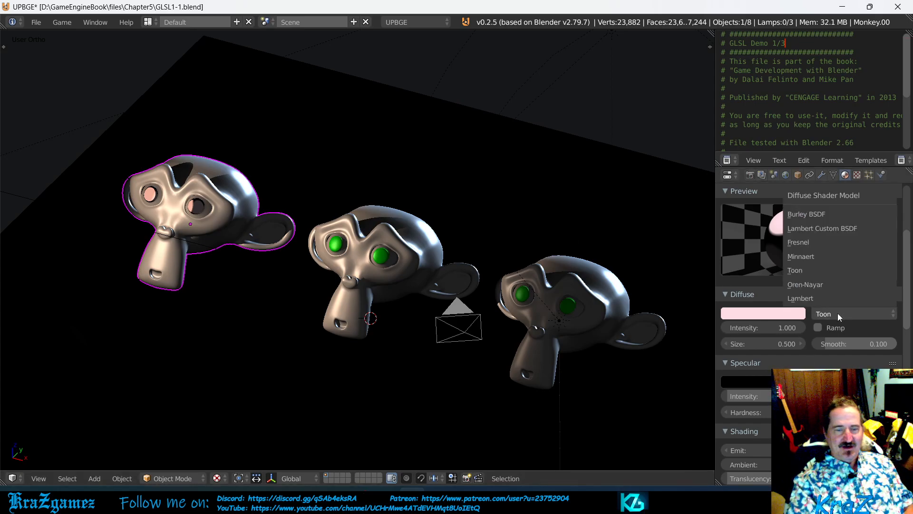
click(830, 244)
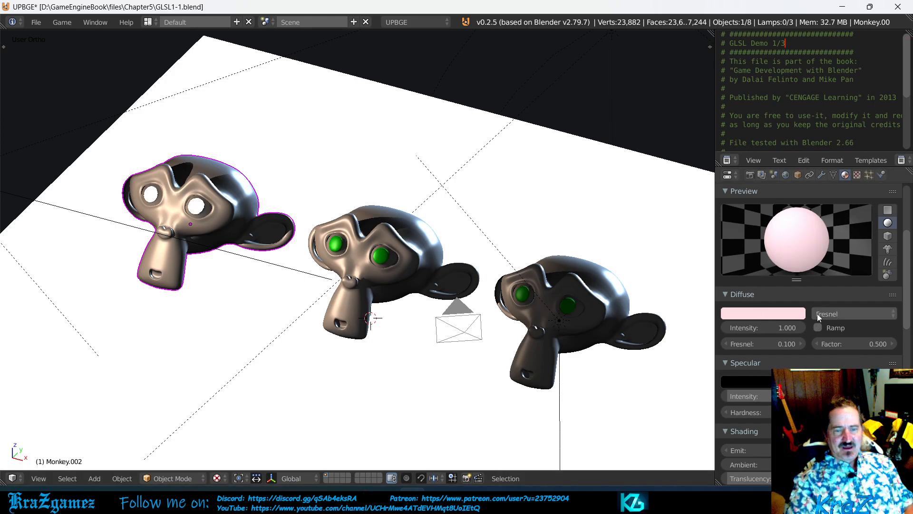
Step: Change the Floor material's diffuse colour to bright blue and brighten its specular colour to light grey
click(794, 313)
drag(743, 192, 783, 172)
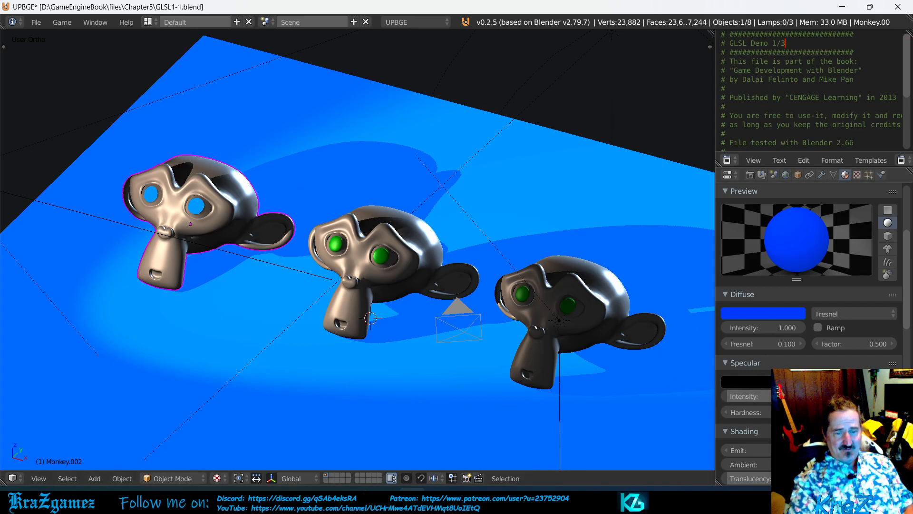
click(738, 385)
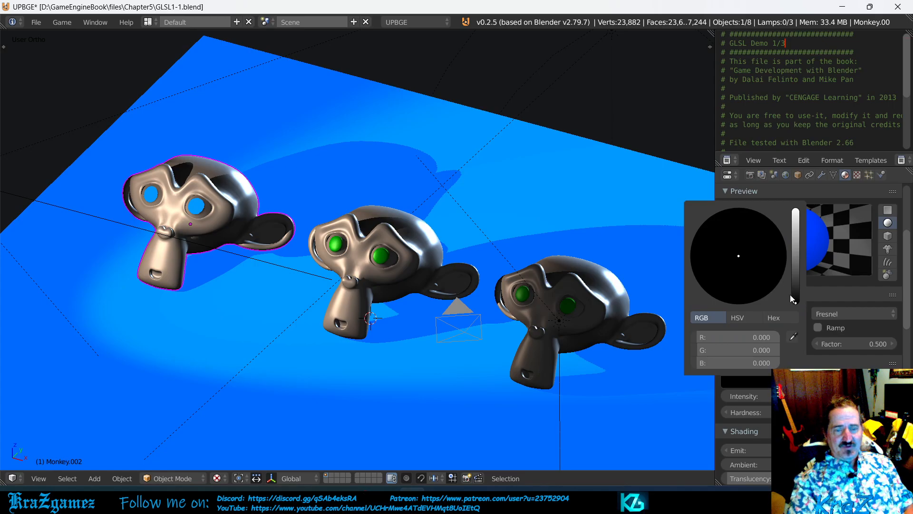
drag(795, 302, 796, 238)
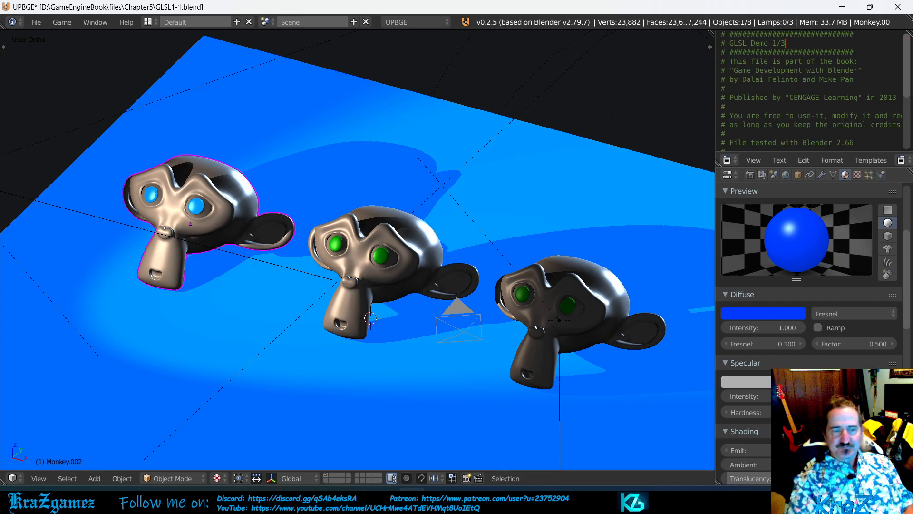
Step: Switch the Floor material's diffuse shader model from Fresnel to Lambert
click(841, 314)
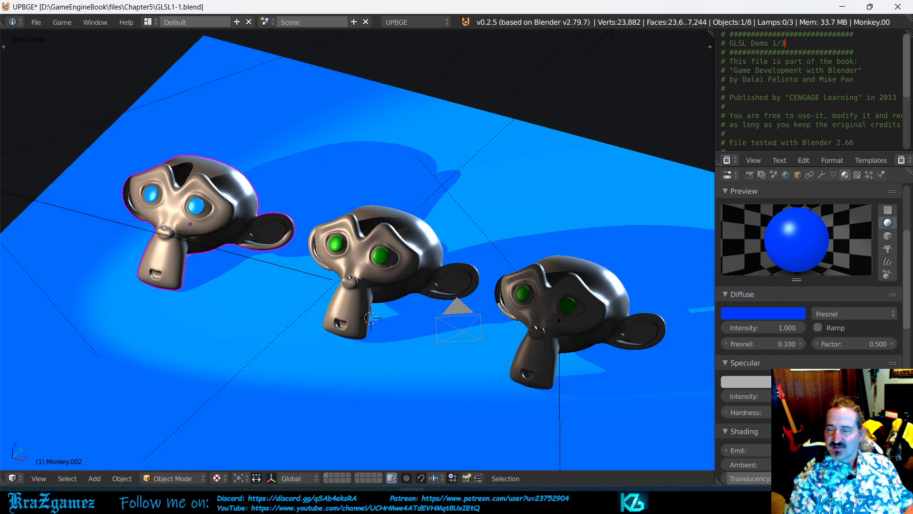
click(858, 315)
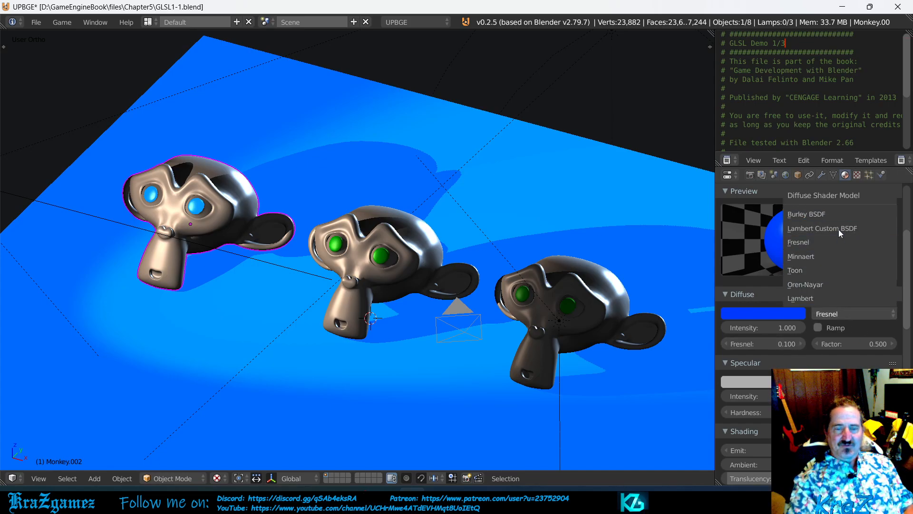
click(831, 297)
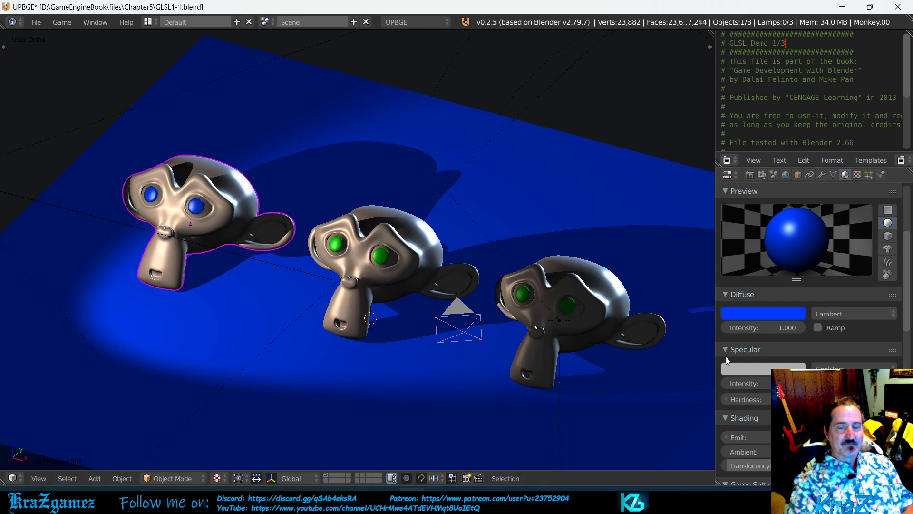
click(851, 367)
click(852, 370)
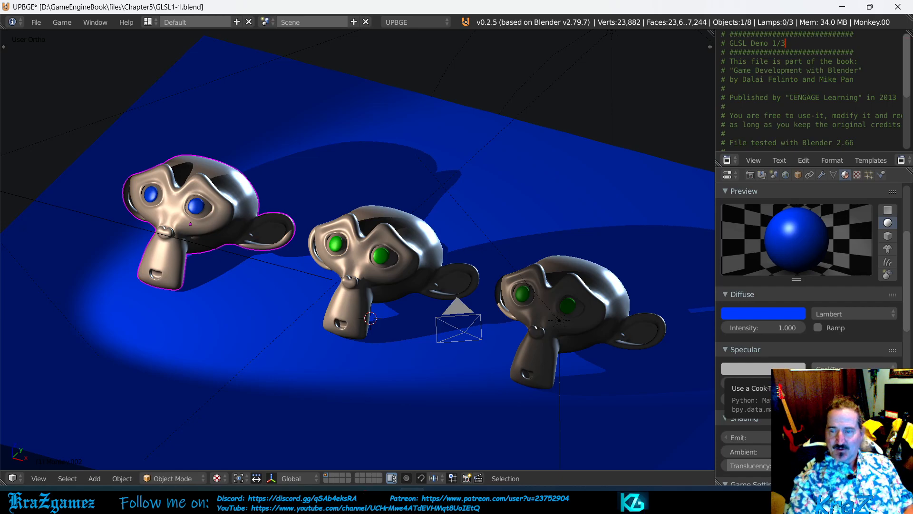
click(837, 315)
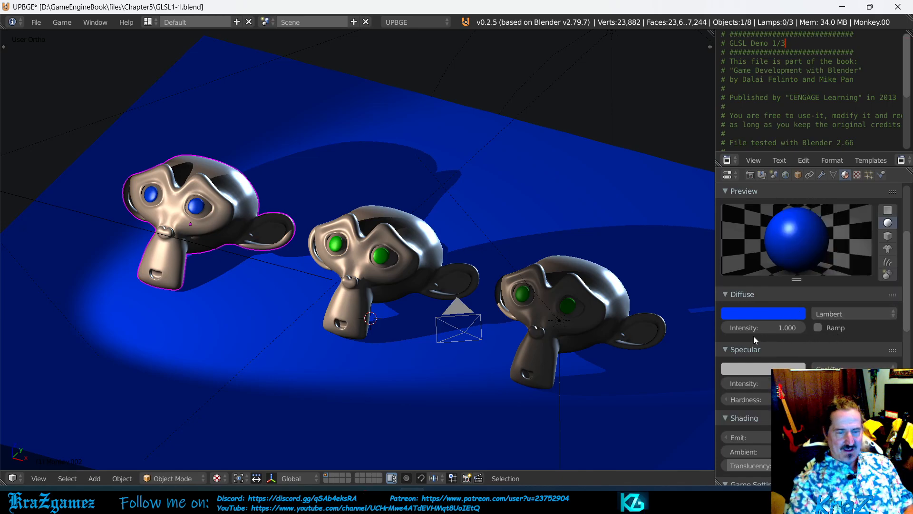
Step: Try the Oren-Nayar diffuse shader model on the Floor material, and replace it with Toon
click(867, 314)
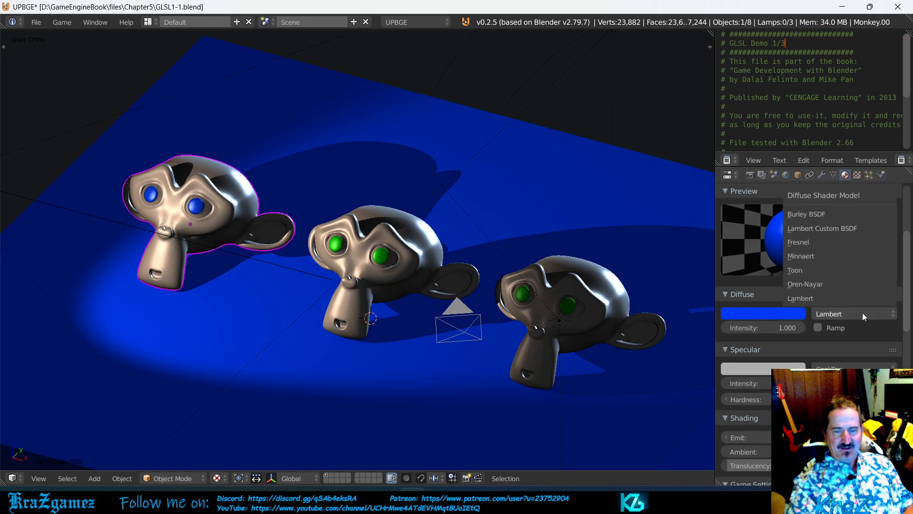
click(834, 284)
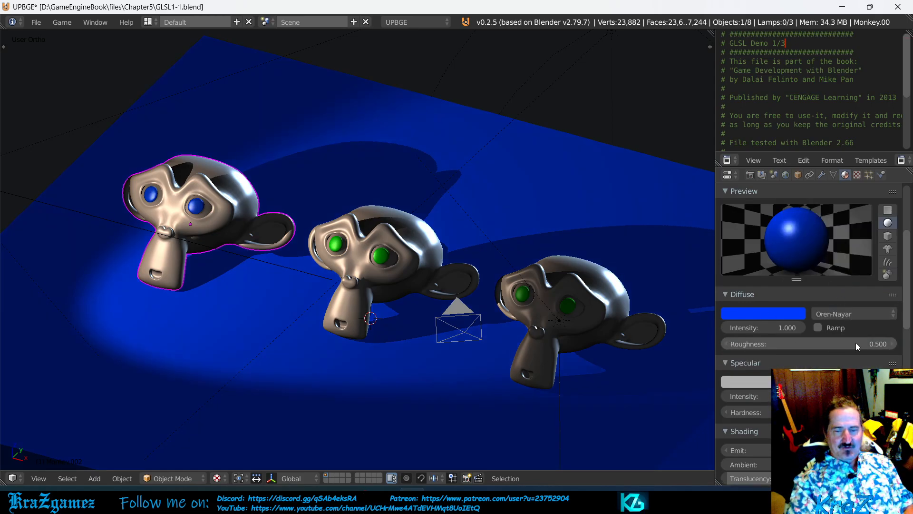
click(842, 314)
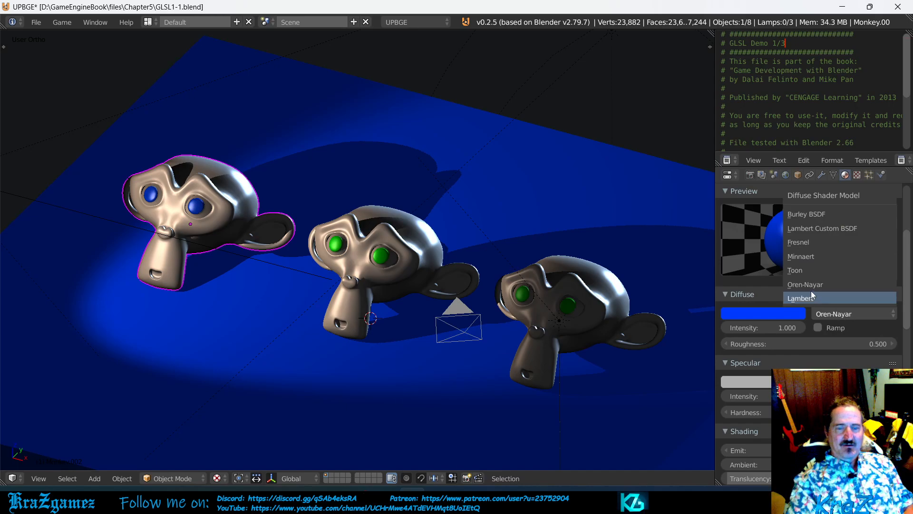
click(810, 273)
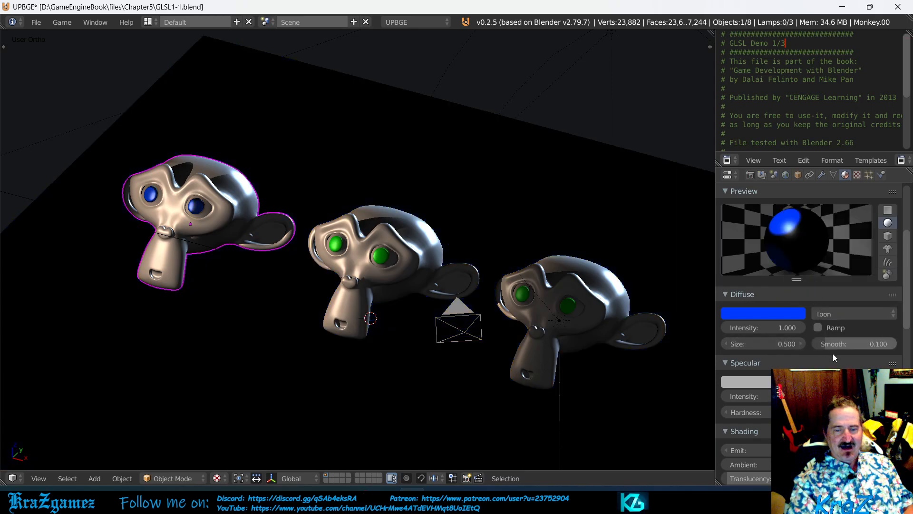
Step: Try the Minnaert diffuse shader model on the Floor material with its darkness raised to 2.000
click(846, 315)
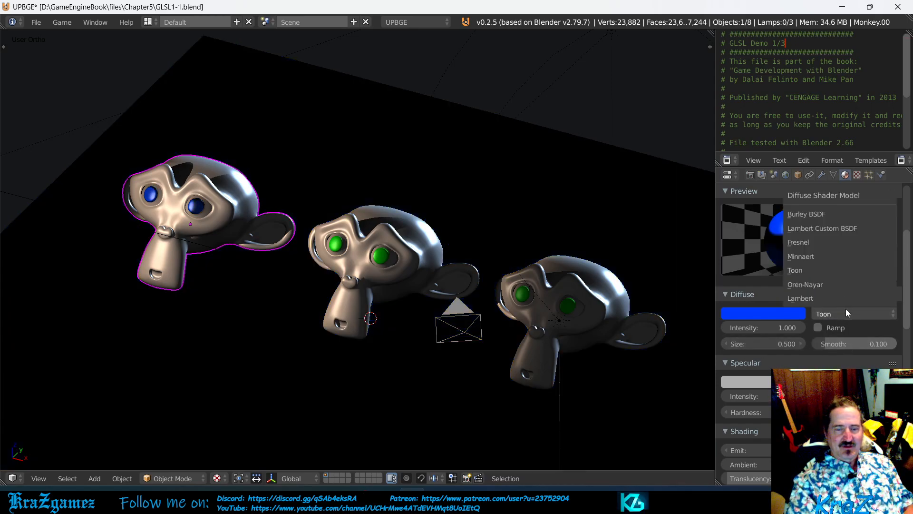
click(815, 256)
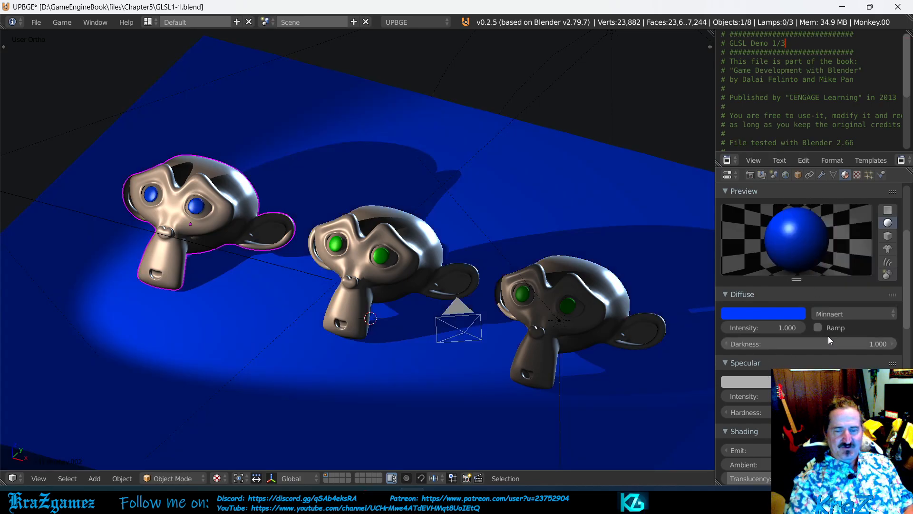
drag(758, 347, 856, 344)
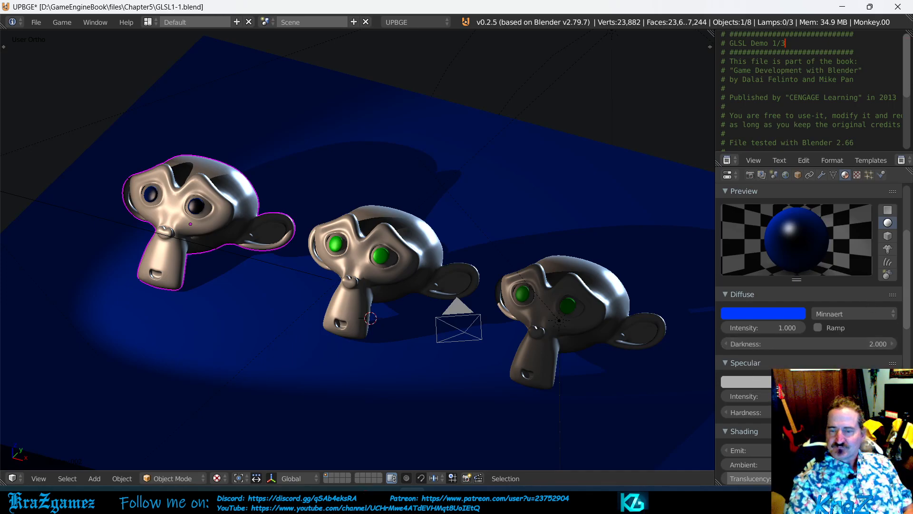
Step: Return the Floor material's diffuse shader model to Lambert
click(857, 314)
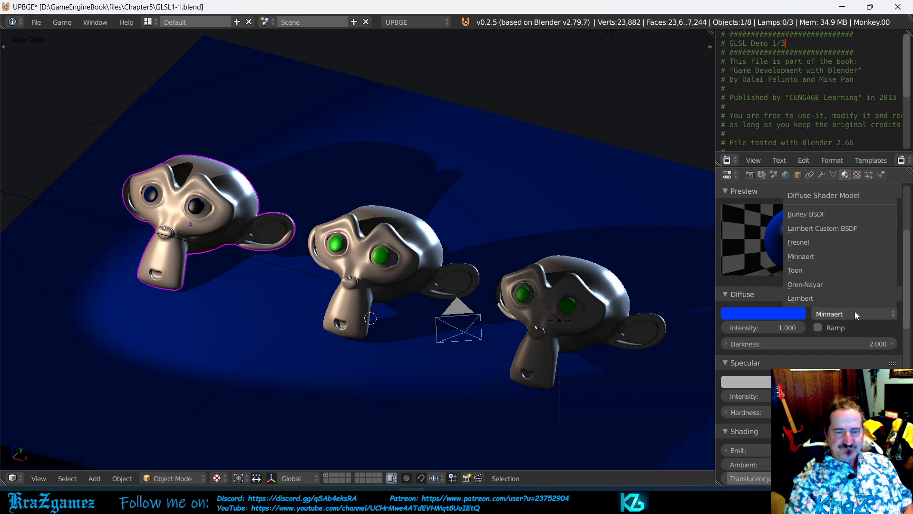
click(817, 298)
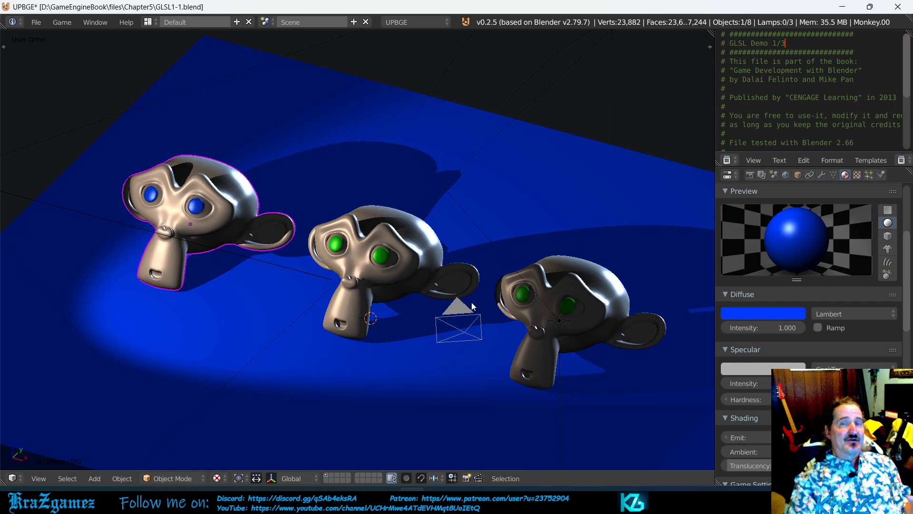
click(847, 316)
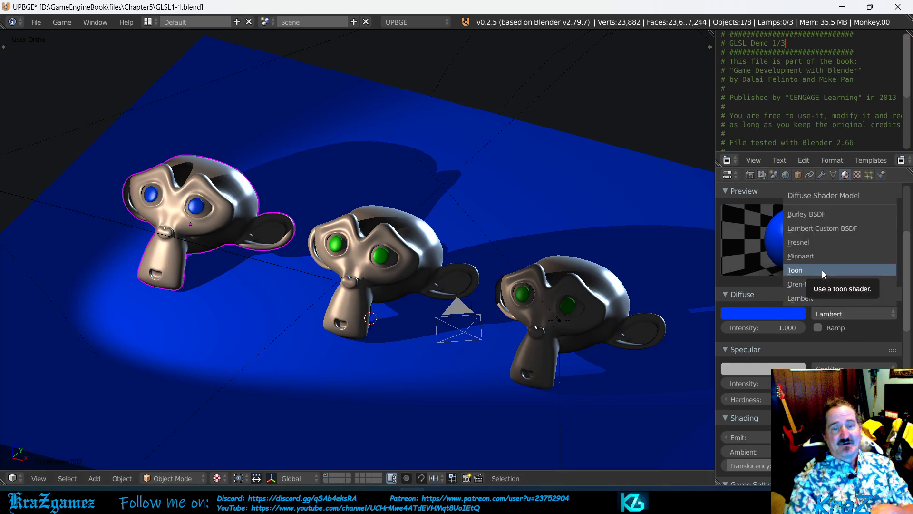
click(827, 302)
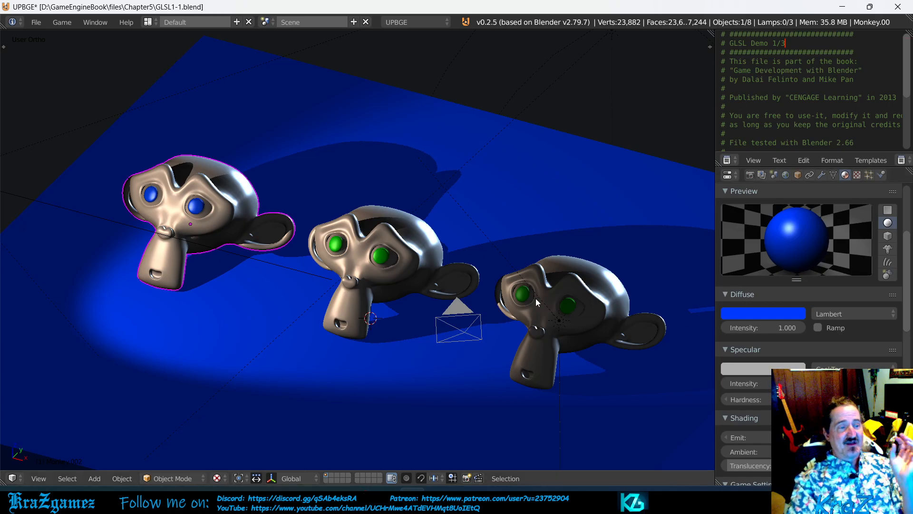